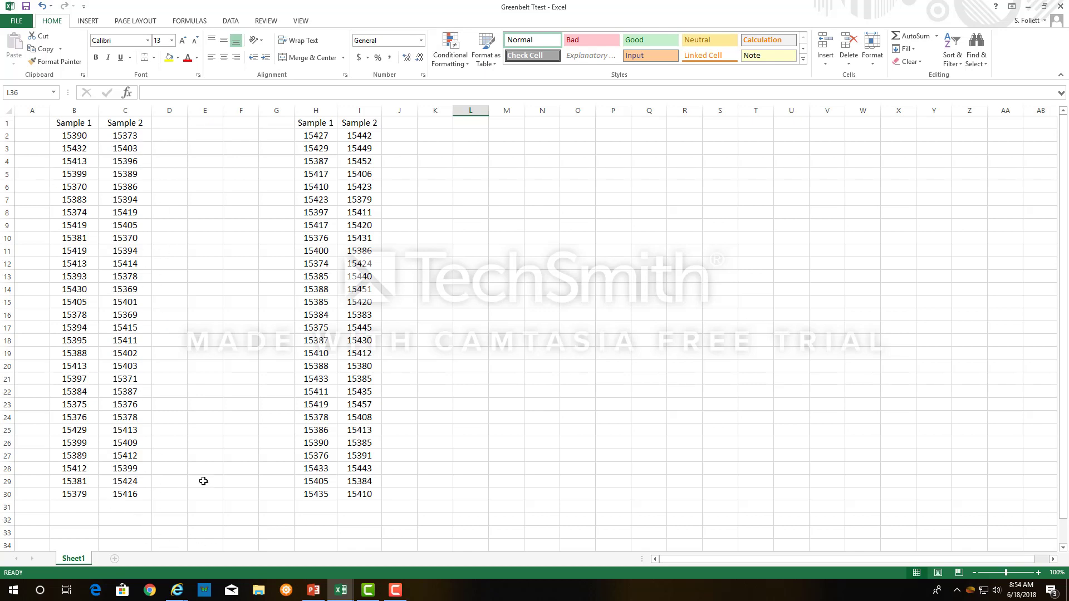
Set the font size of the empty cells B32:I36 below the sample data to 16.
scroll(203, 483, "down", 2)
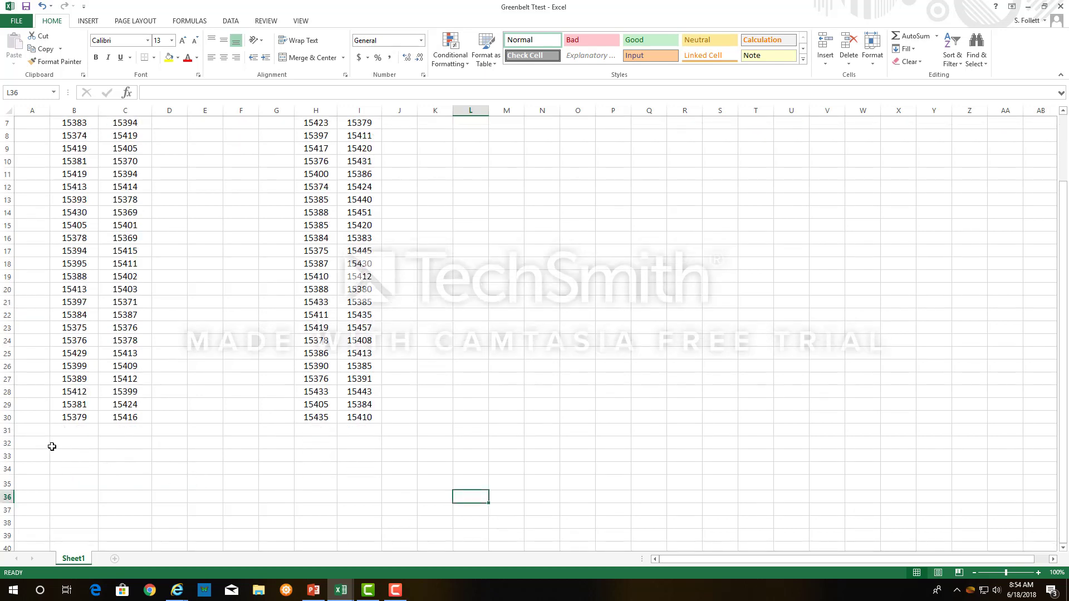
left_click_drag(74, 446, 377, 498)
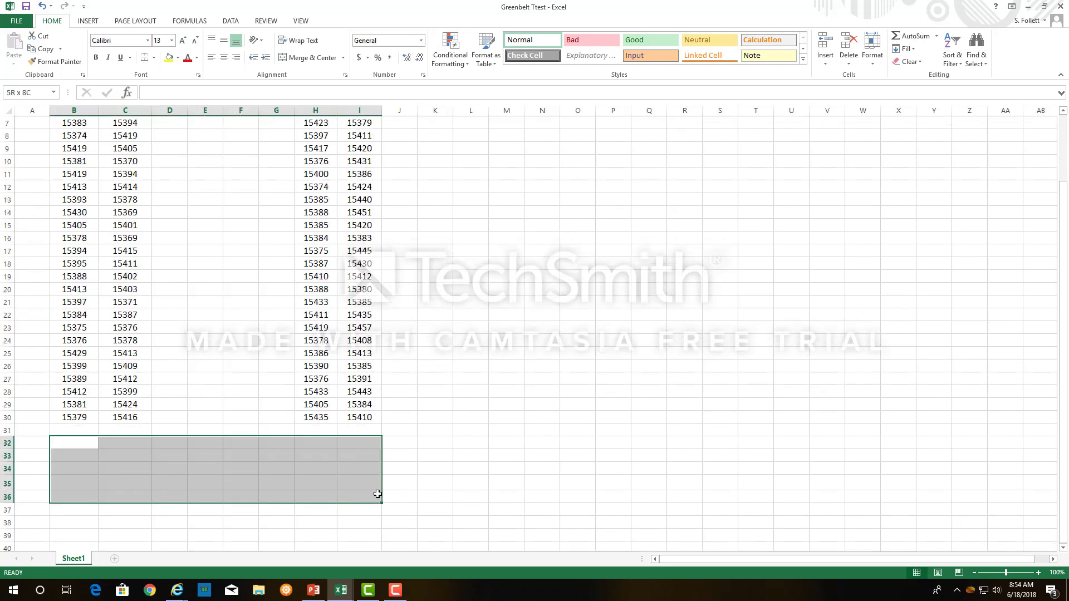
left_click(173, 42)
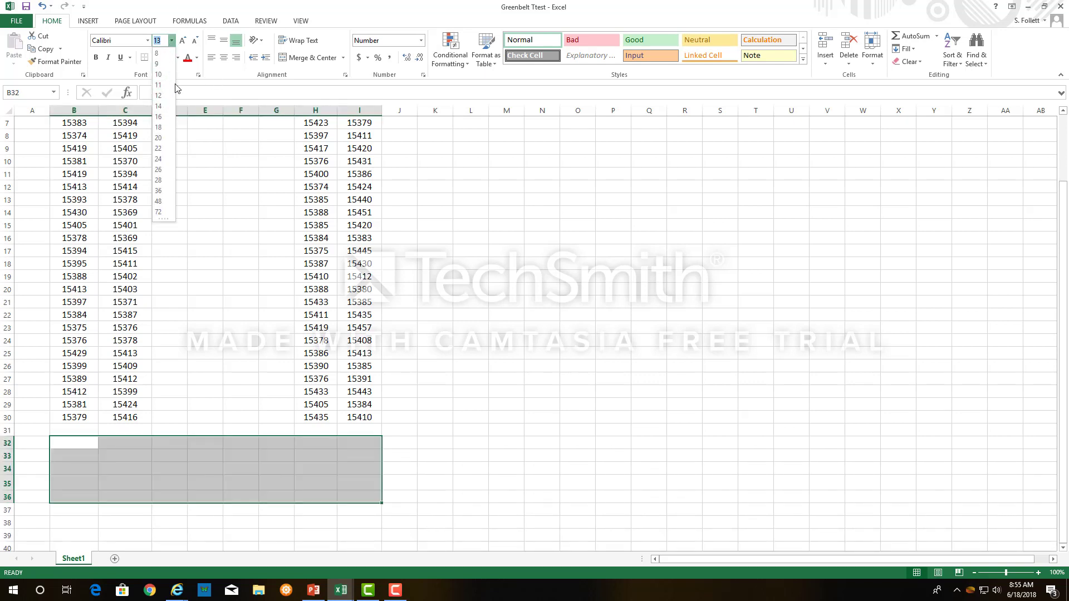
left_click(158, 117)
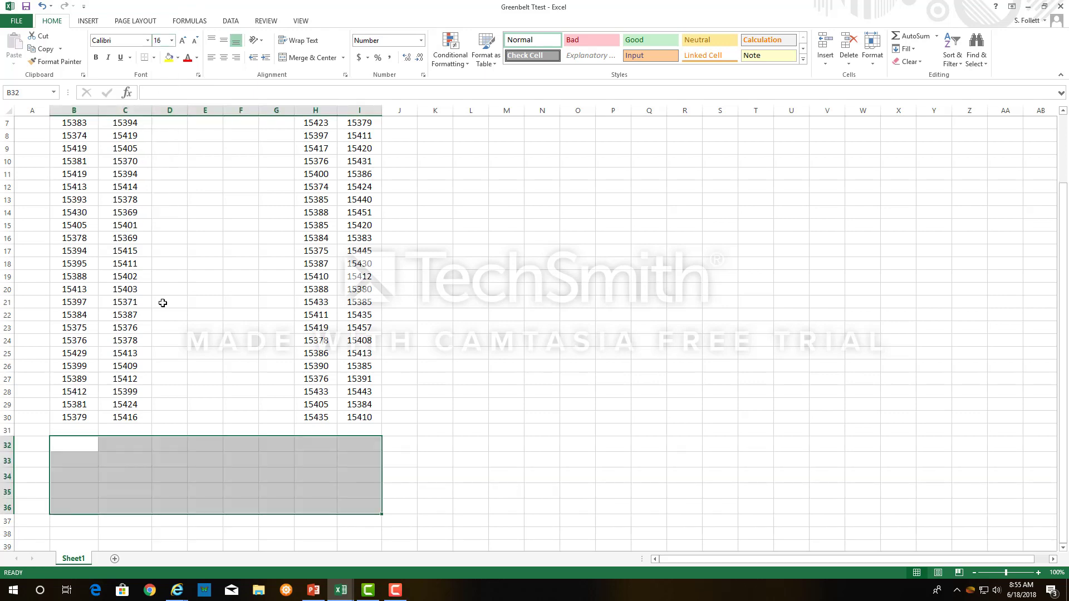
Calculate the average of B2:B30 in B32 with AVERAGE and fill the formula across to C32.
scroll(158, 398, "up", 2)
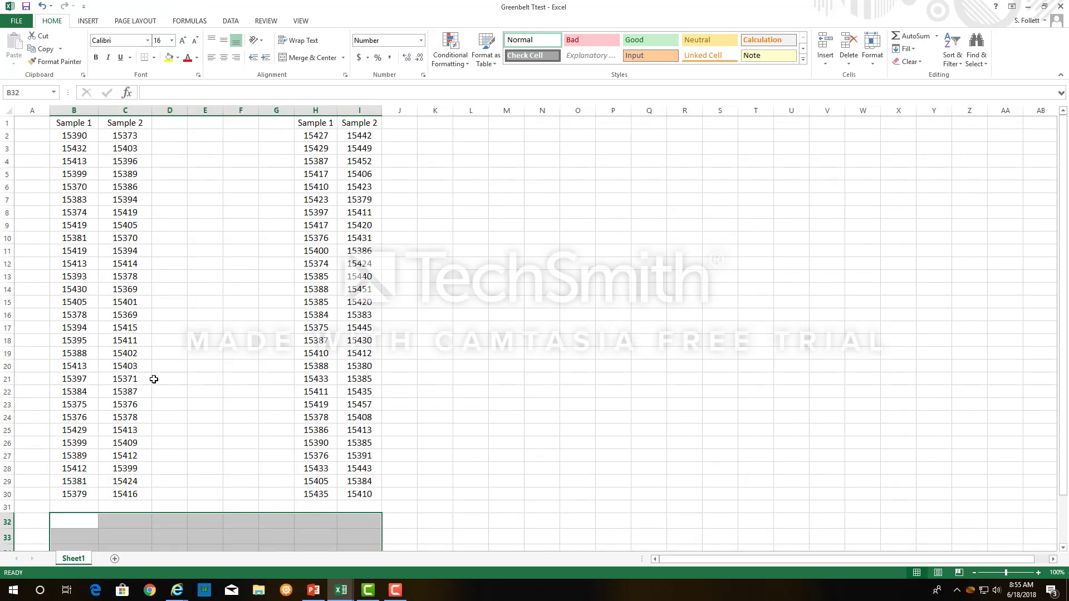
scroll(128, 395, "down", 3)
left_click(74, 408)
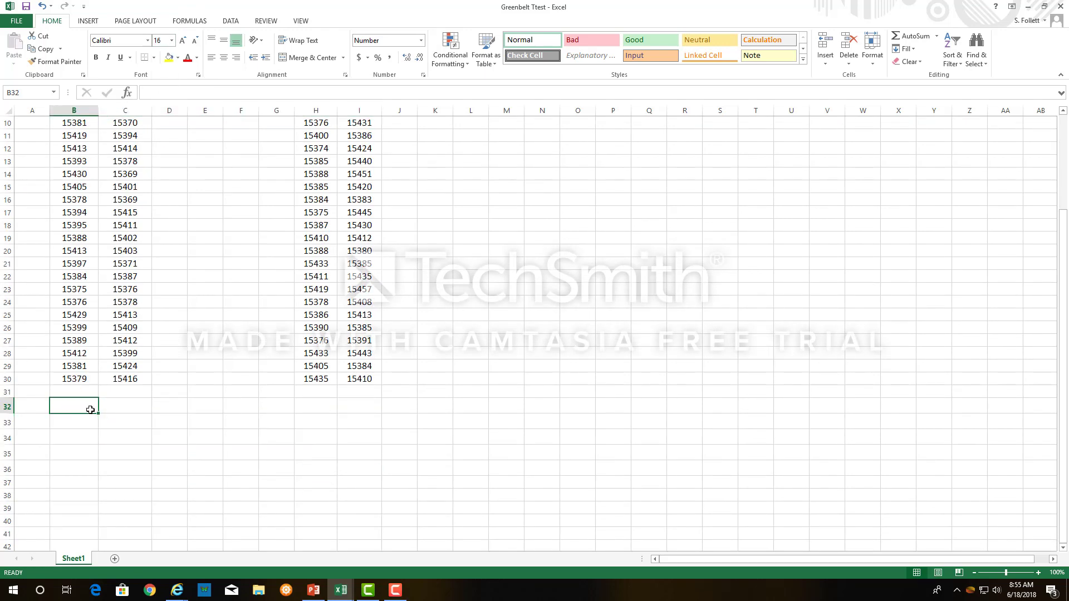
type("=")
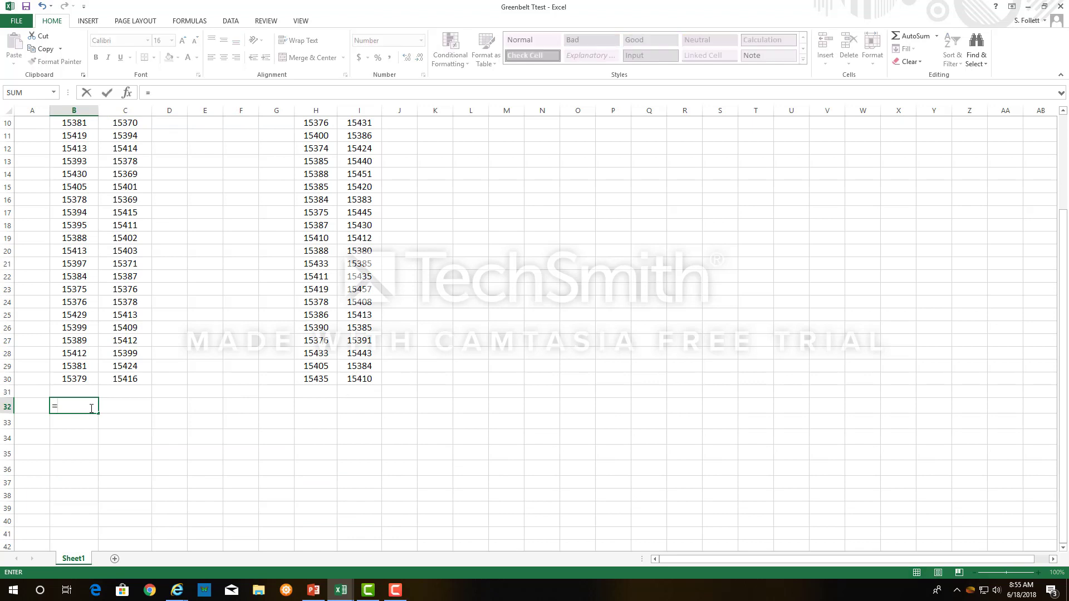
type("av")
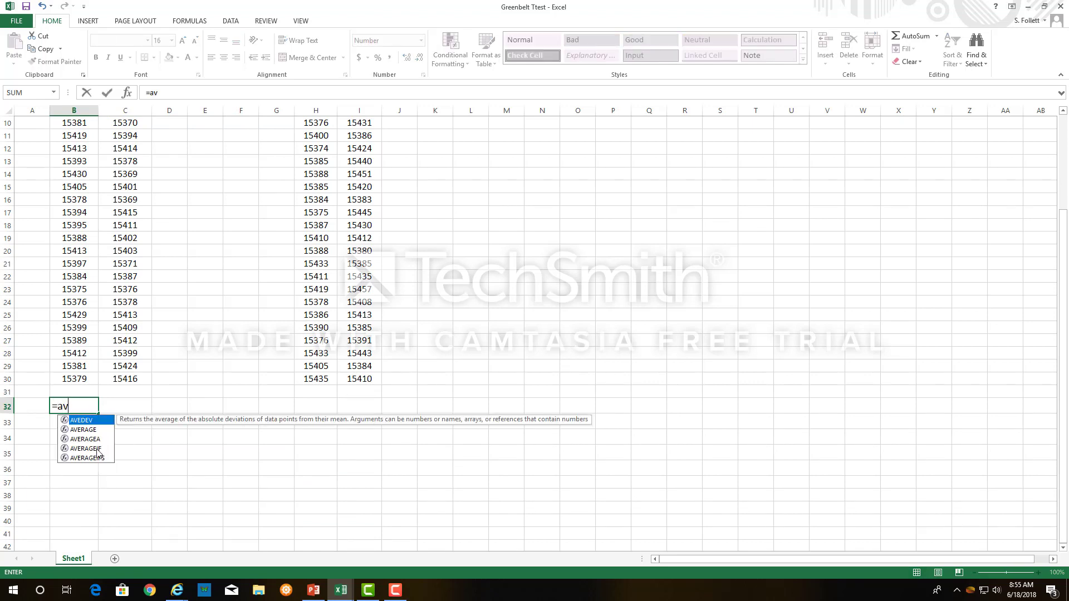
type("er")
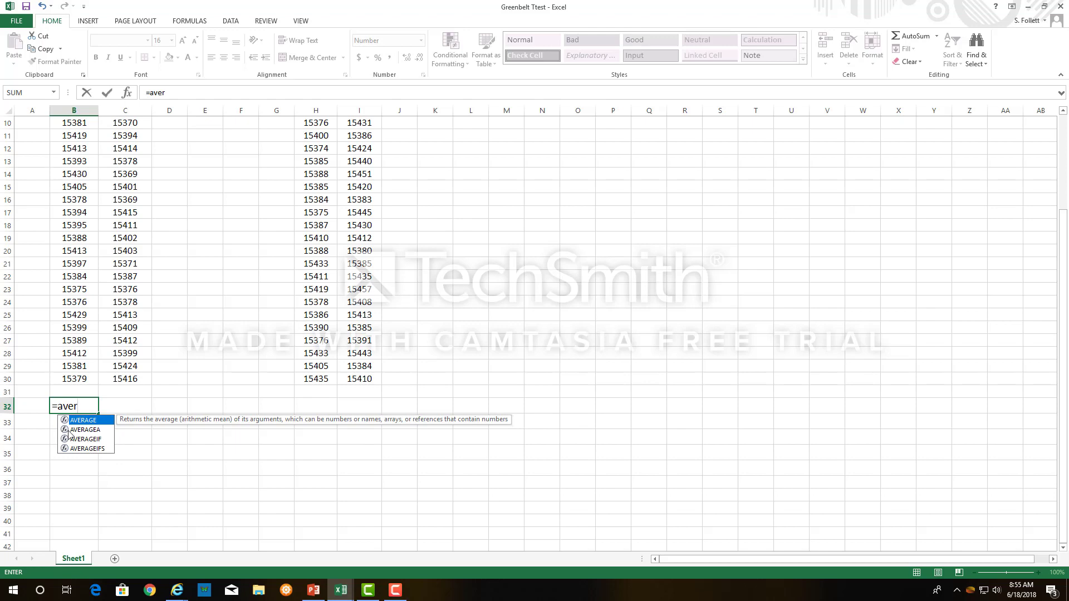
double_click(83, 420)
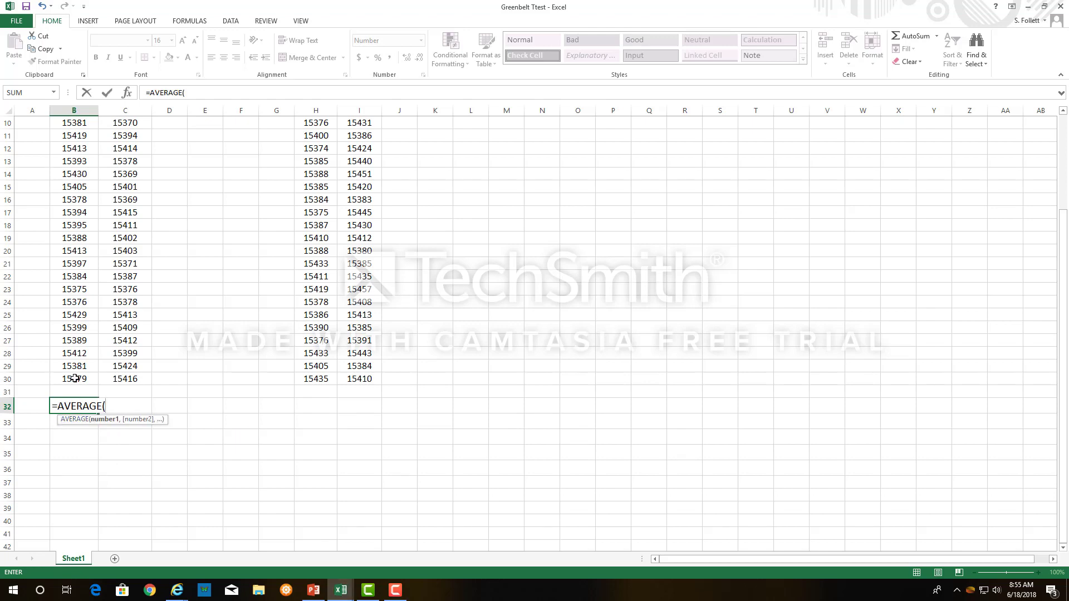
left_click_drag(75, 379, 62, 136)
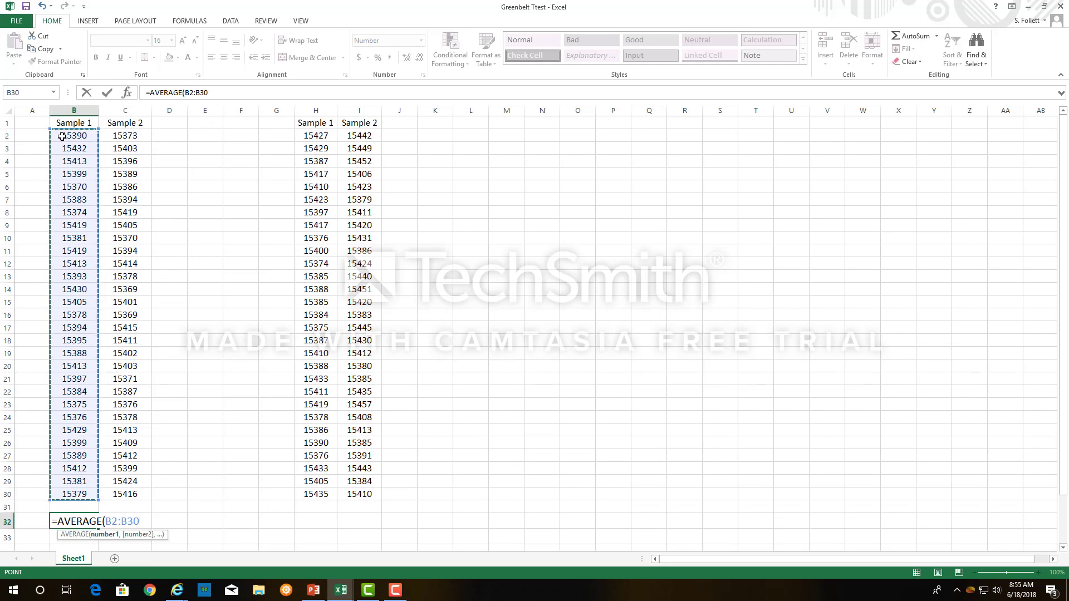
key("Return")
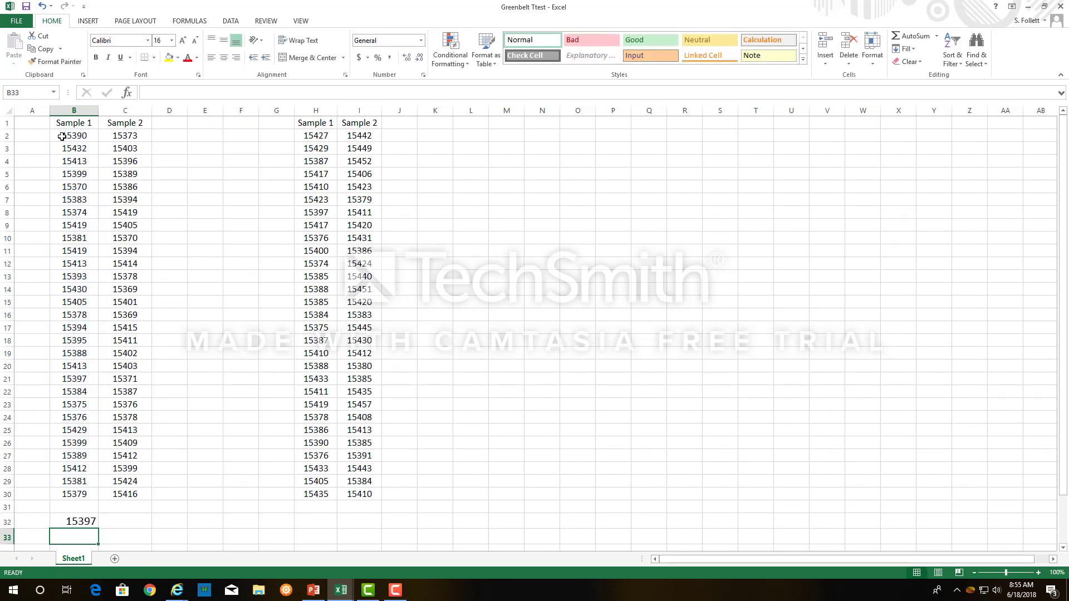
left_click(83, 520)
left_click_drag(99, 527, 131, 529)
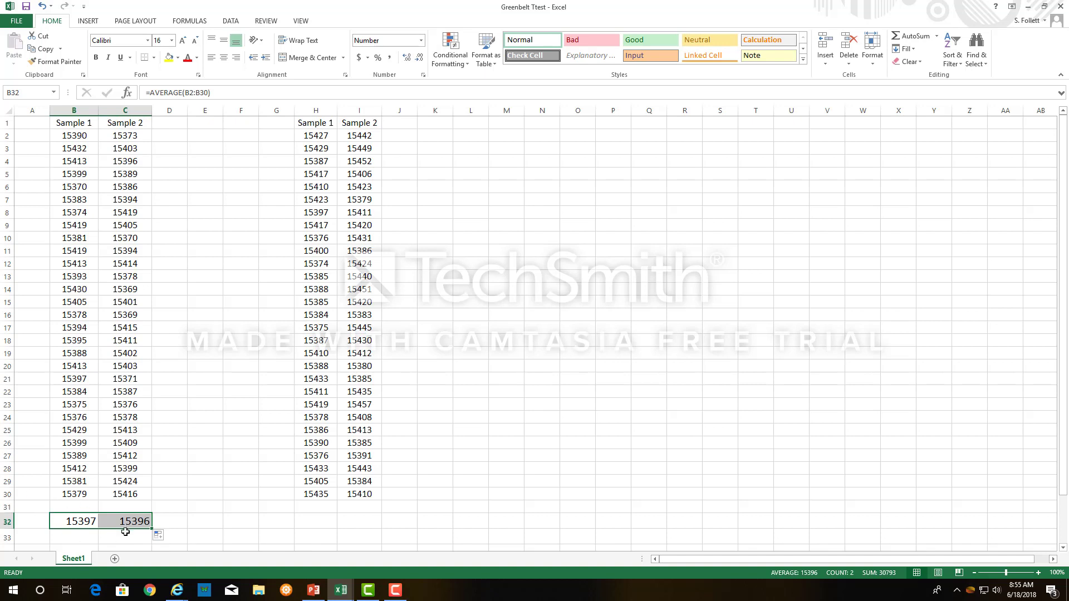
Calculate the sample standard deviation of B2:B30 in B33 with STDEV.S and fill the formula across to C33.
left_click(77, 537)
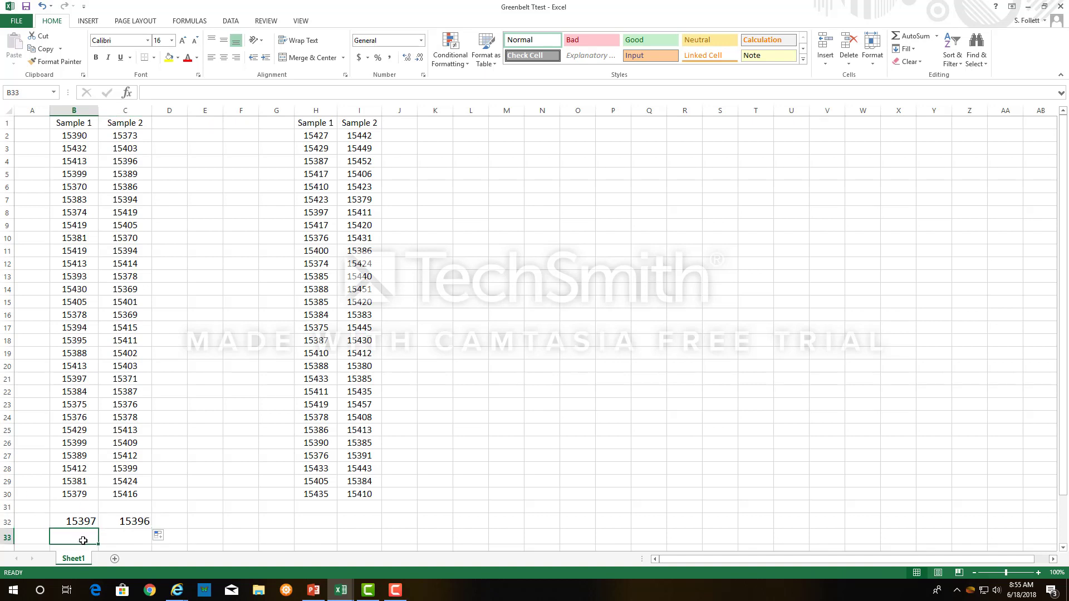
type("=s")
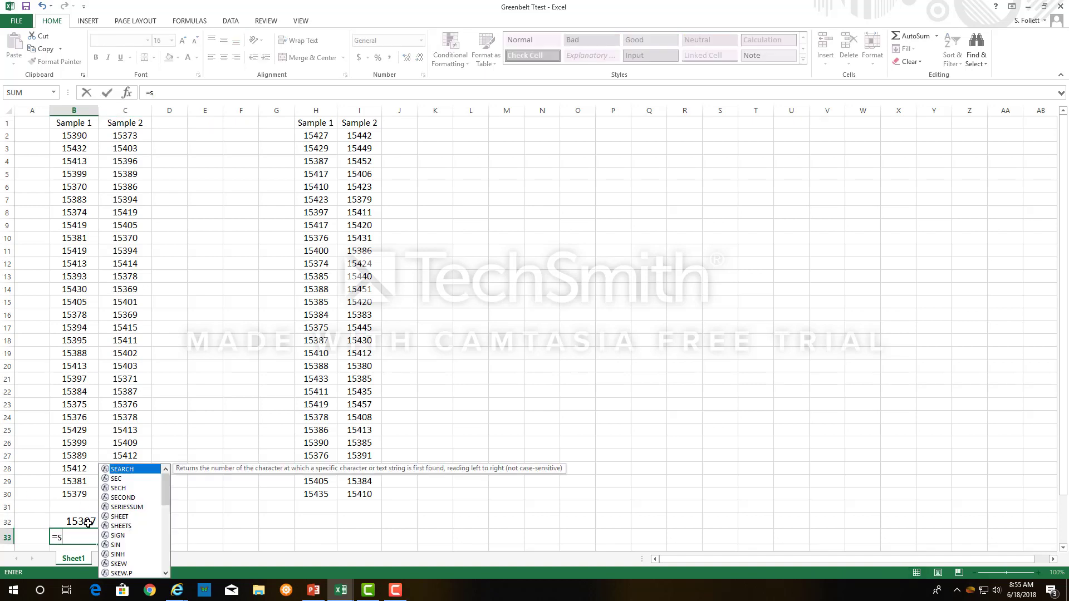
type("tdev")
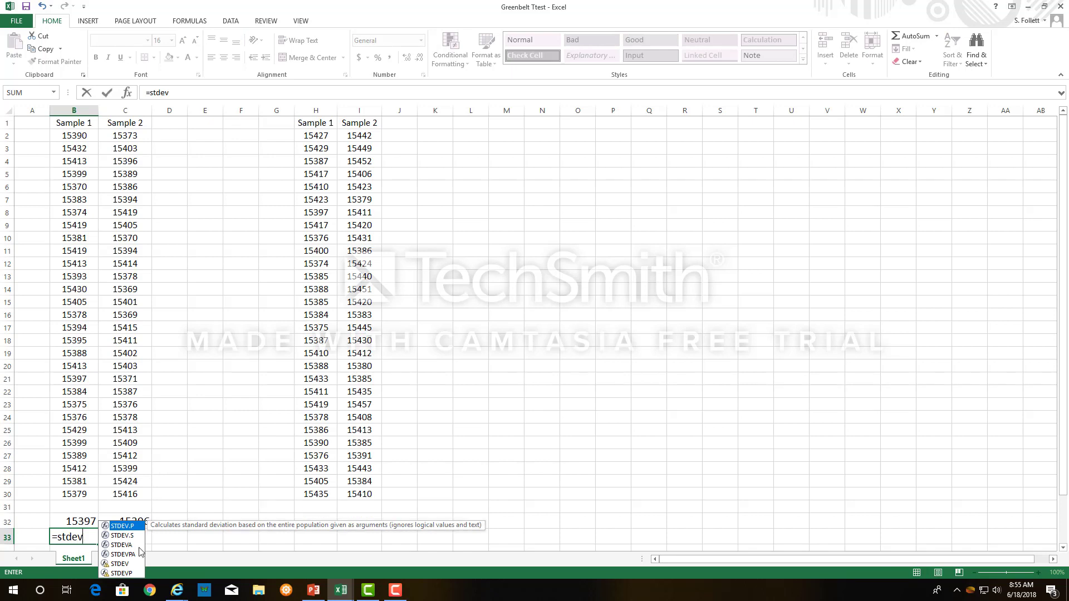
double_click(127, 535)
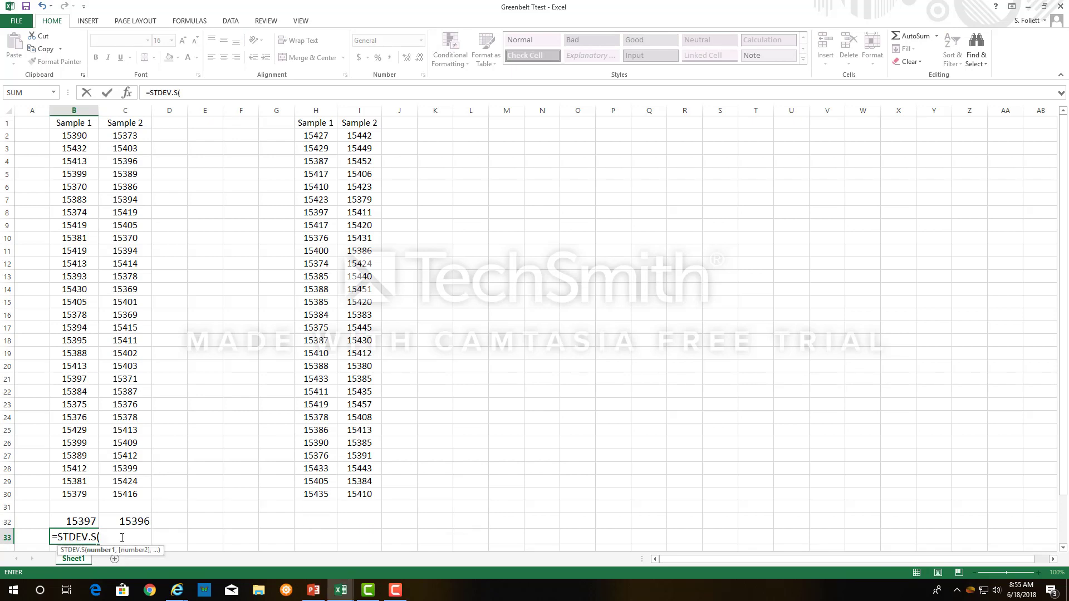
left_click_drag(76, 494, 63, 137)
type(")")
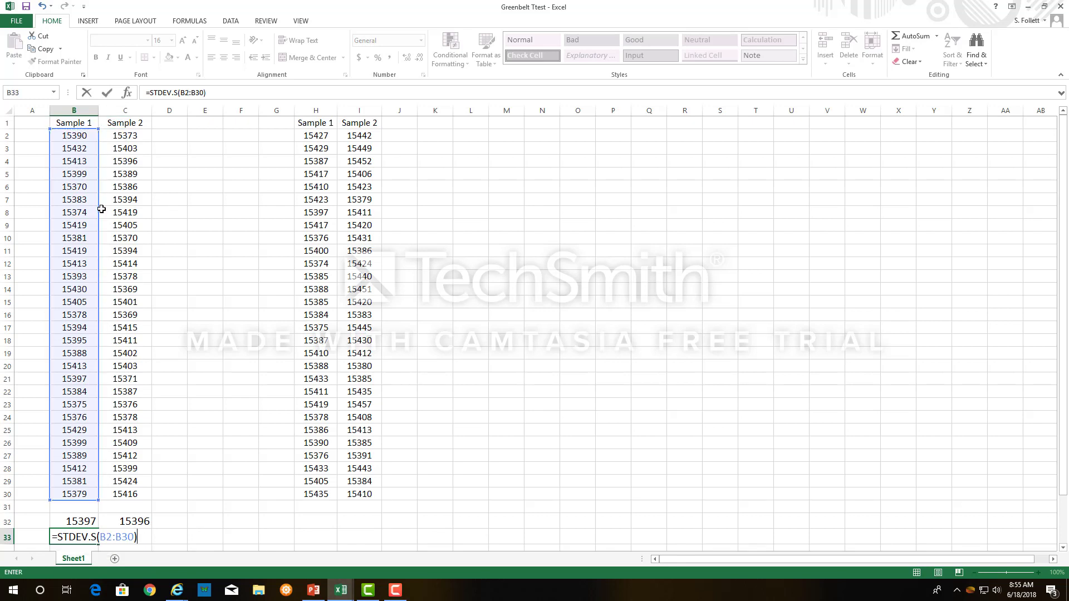
key("Return")
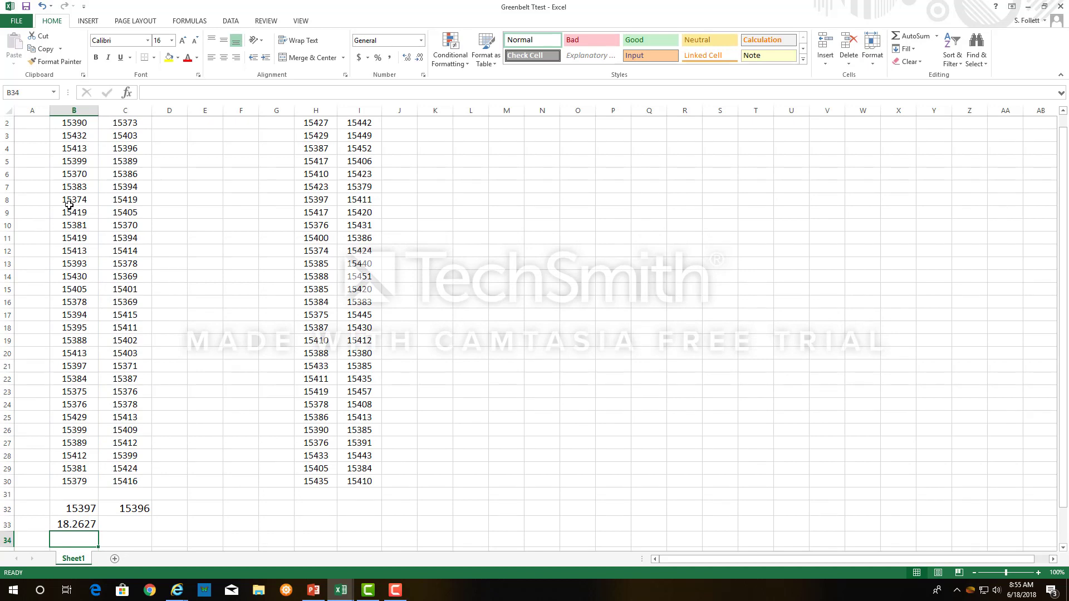
left_click(90, 525)
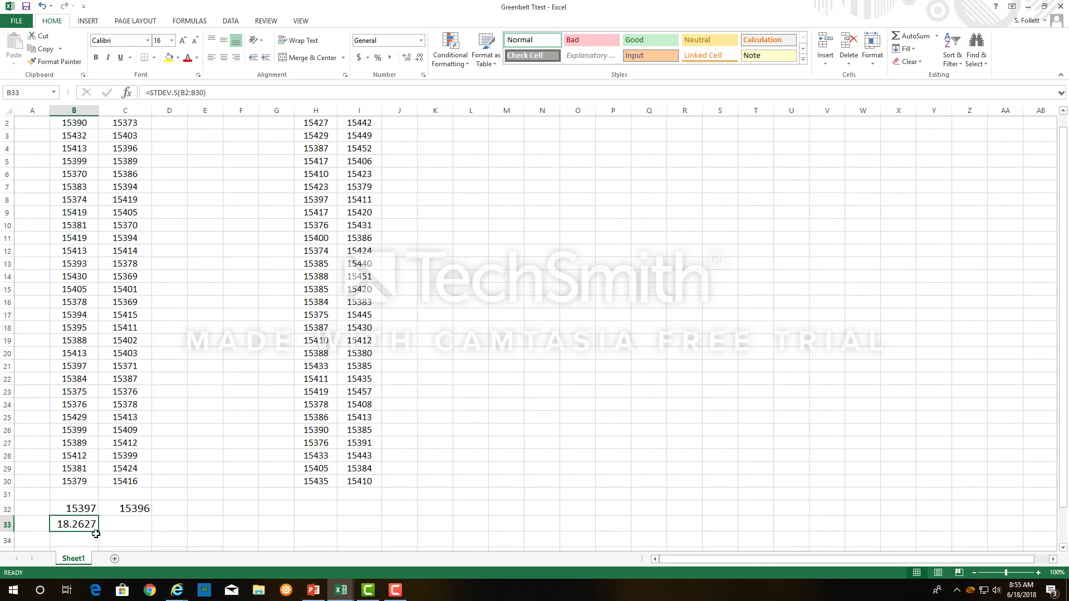
left_click_drag(98, 532, 142, 536)
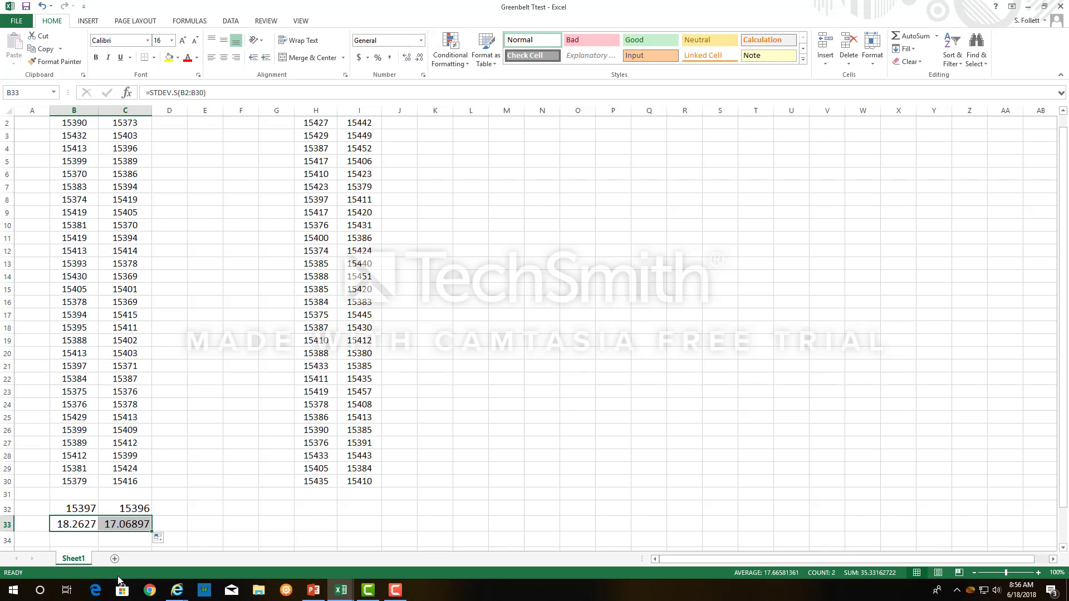
Start a TTEST formula in B35 with B2:B30 as the first array and C2:C30 as the second.
scroll(122, 546, "down", 1)
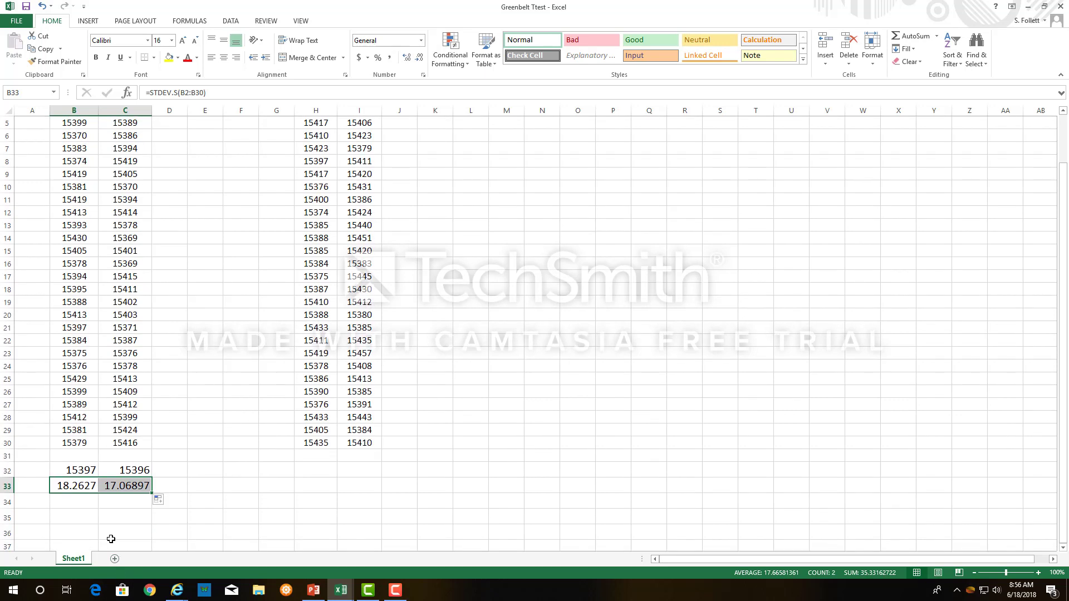
left_click(87, 520)
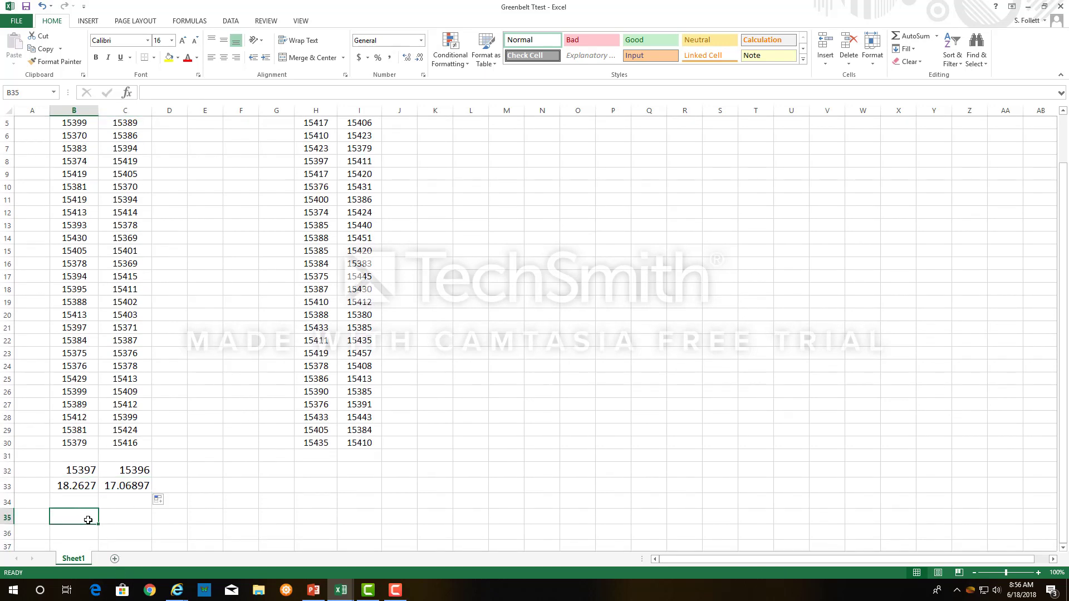
type("=ttest")
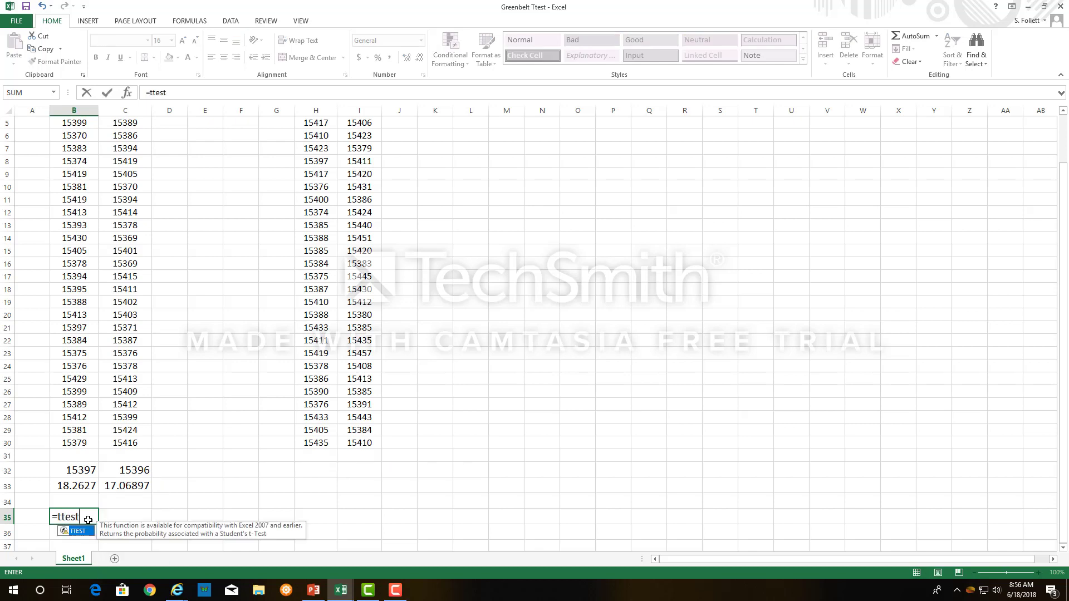
type("(")
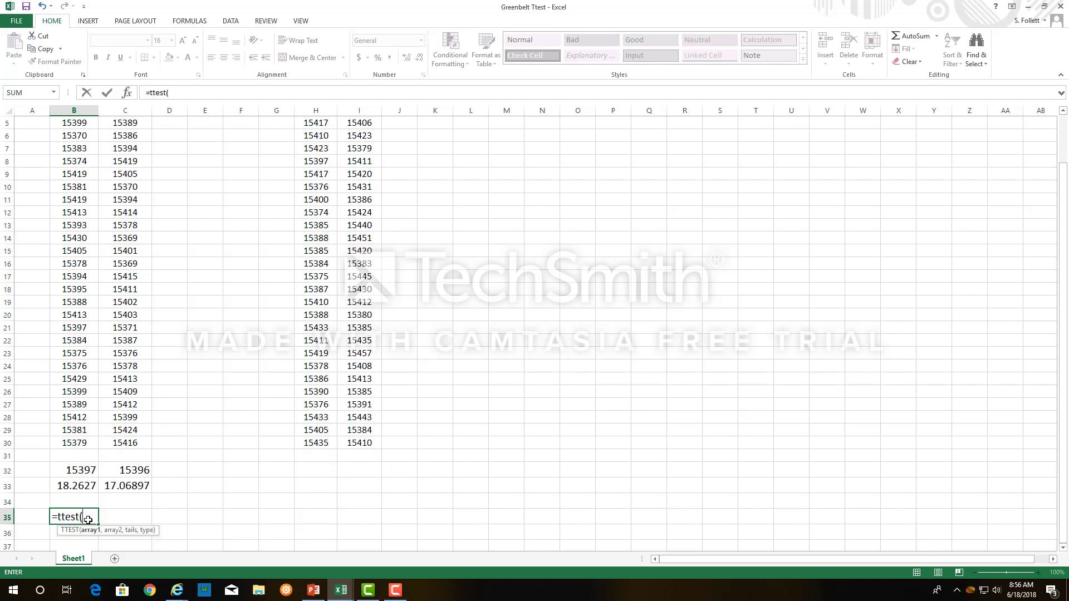
left_click_drag(79, 442, 66, 135)
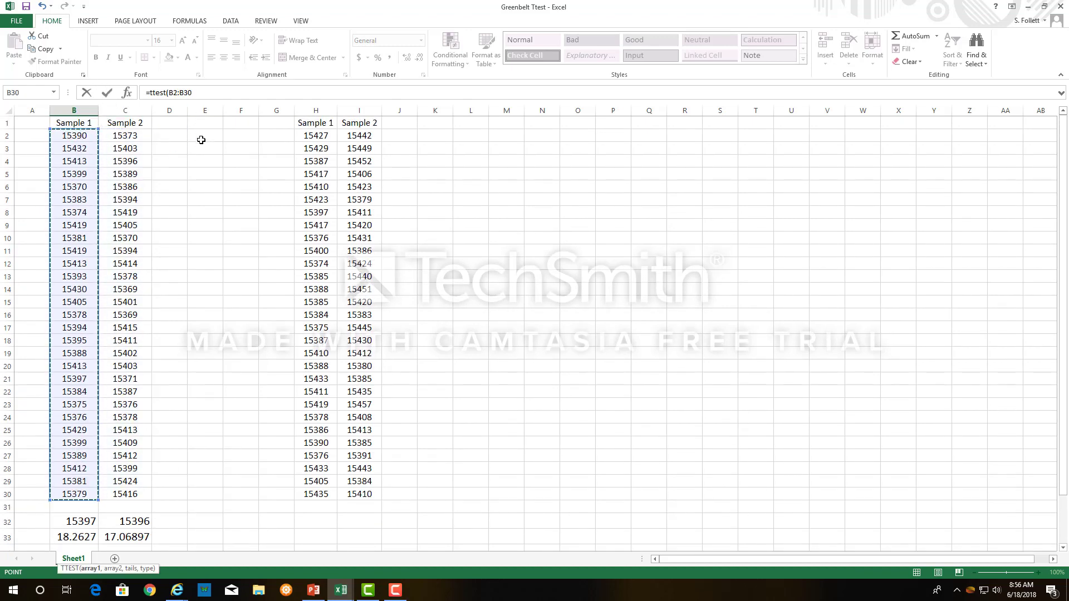
type(",")
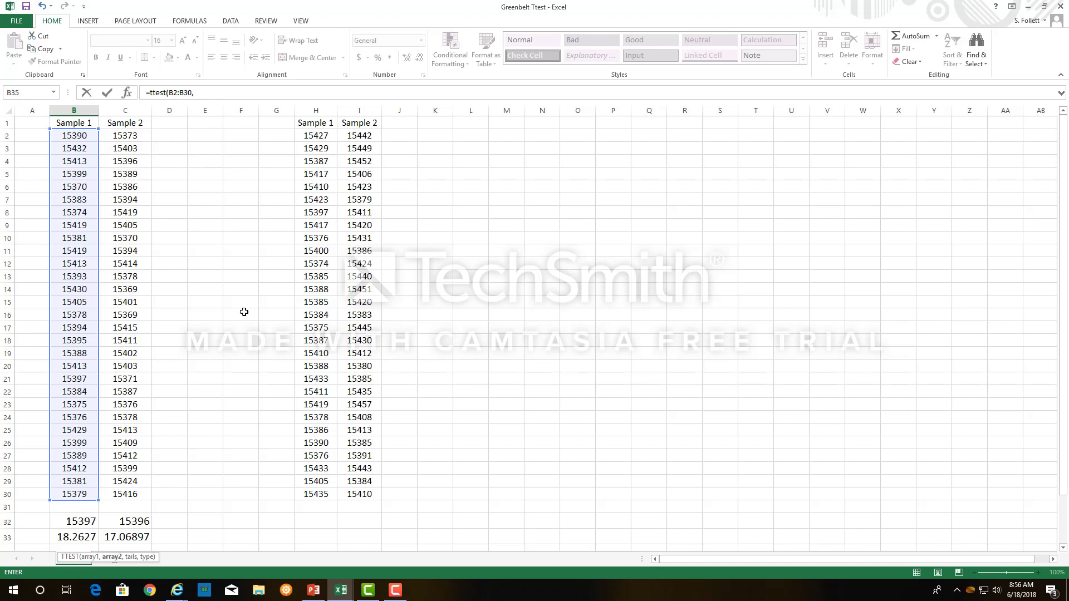
scroll(243, 354, "down", 3)
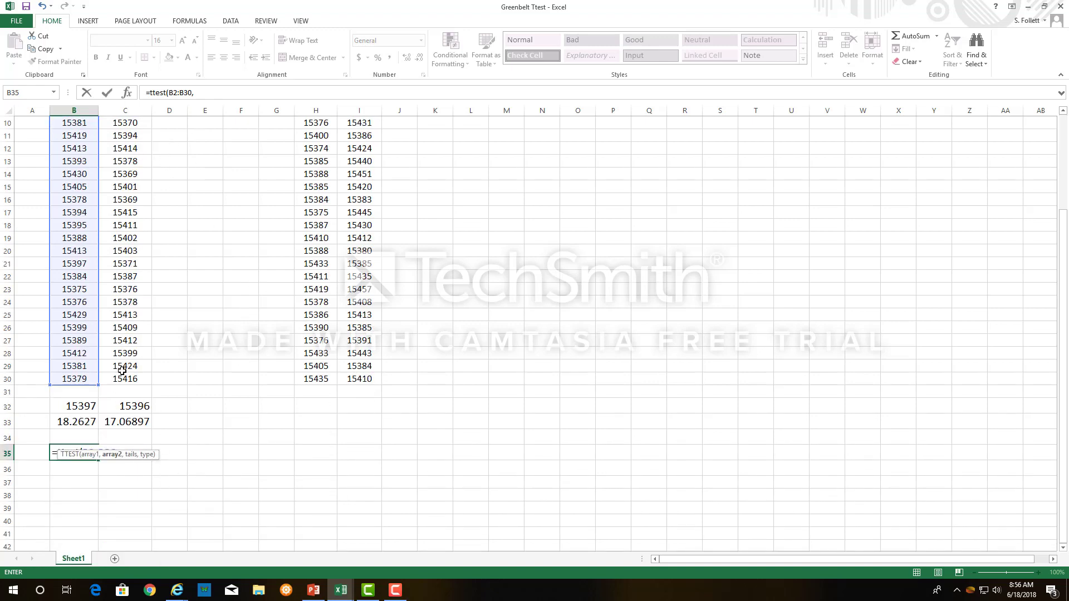
left_click_drag(123, 379, 120, 139)
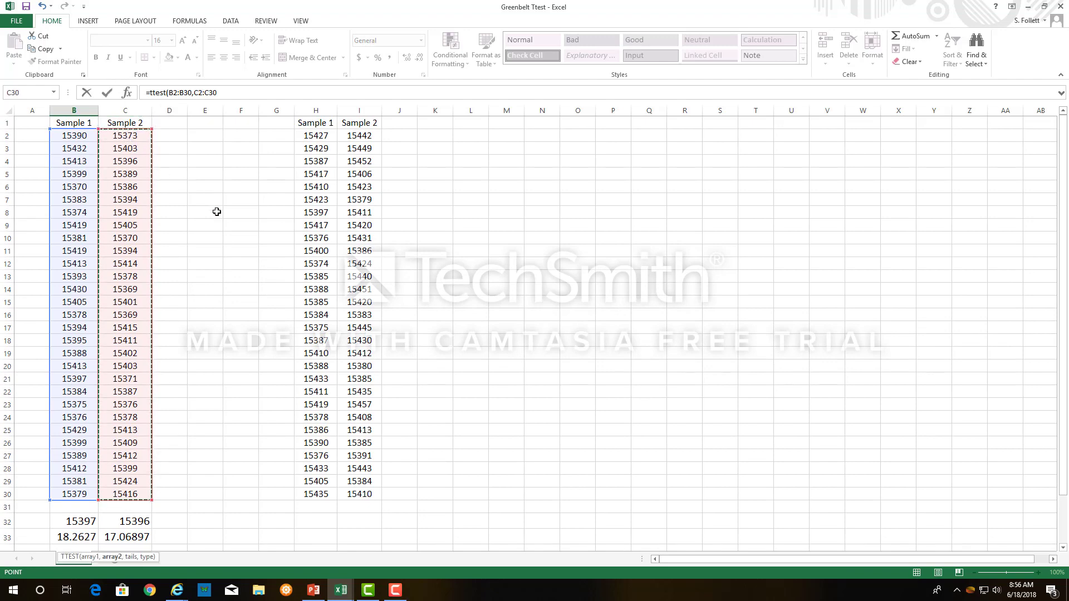
Complete the TTEST formula with 2 tails and type 2, two-sample equal variance, and enter it.
type(",")
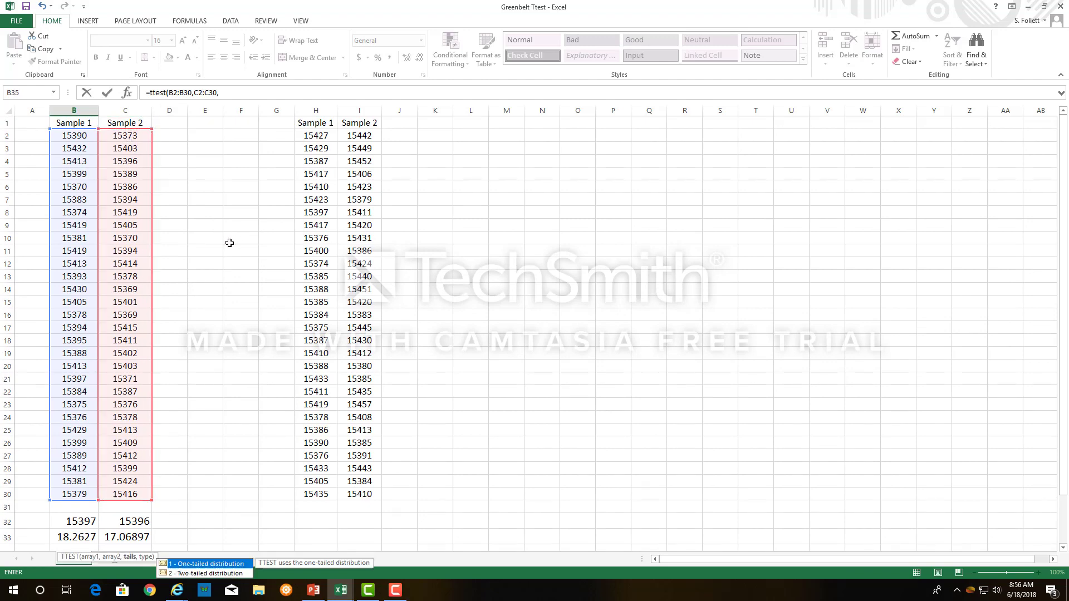
scroll(171, 368, "down", 4)
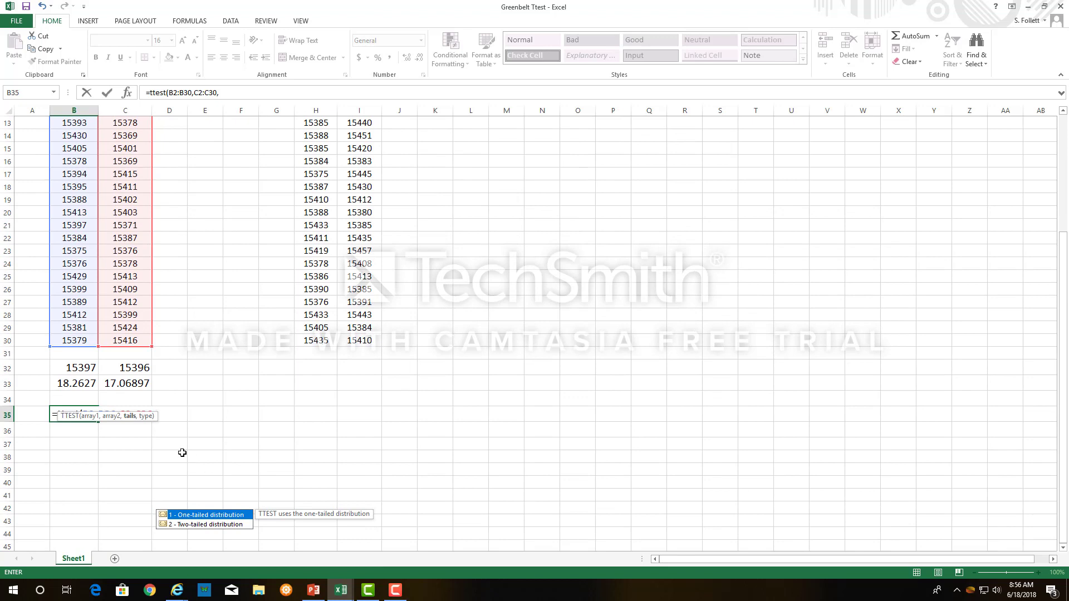
type("2")
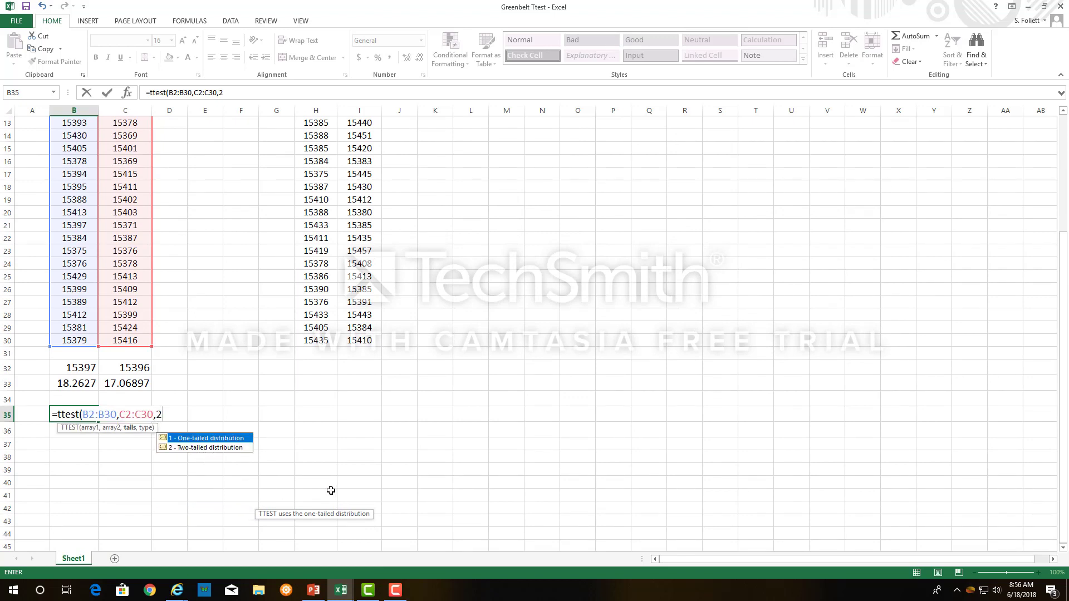
type(",")
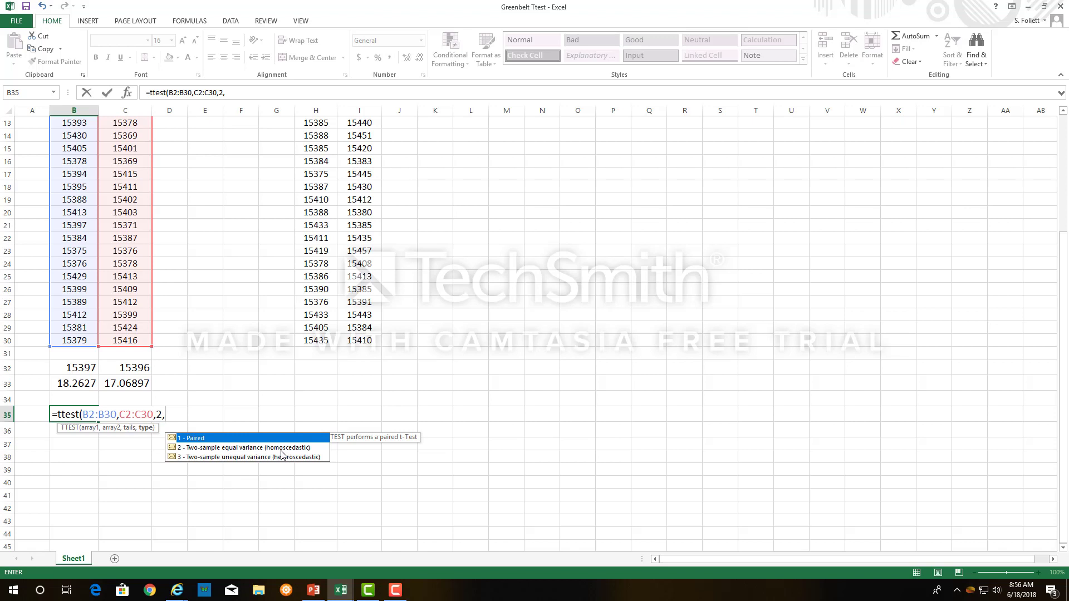
type("2)")
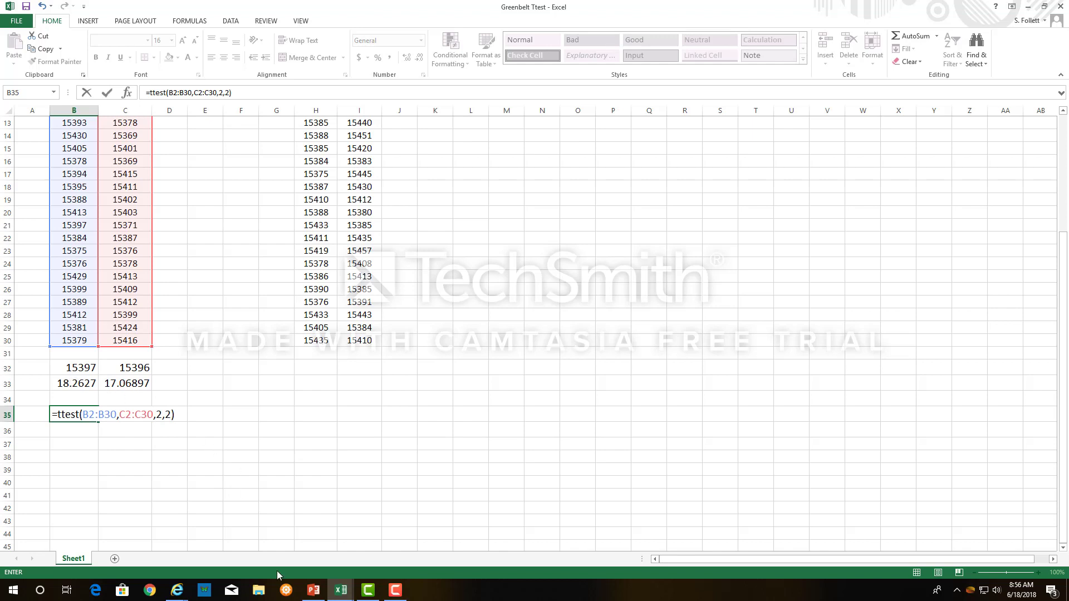
key("Return")
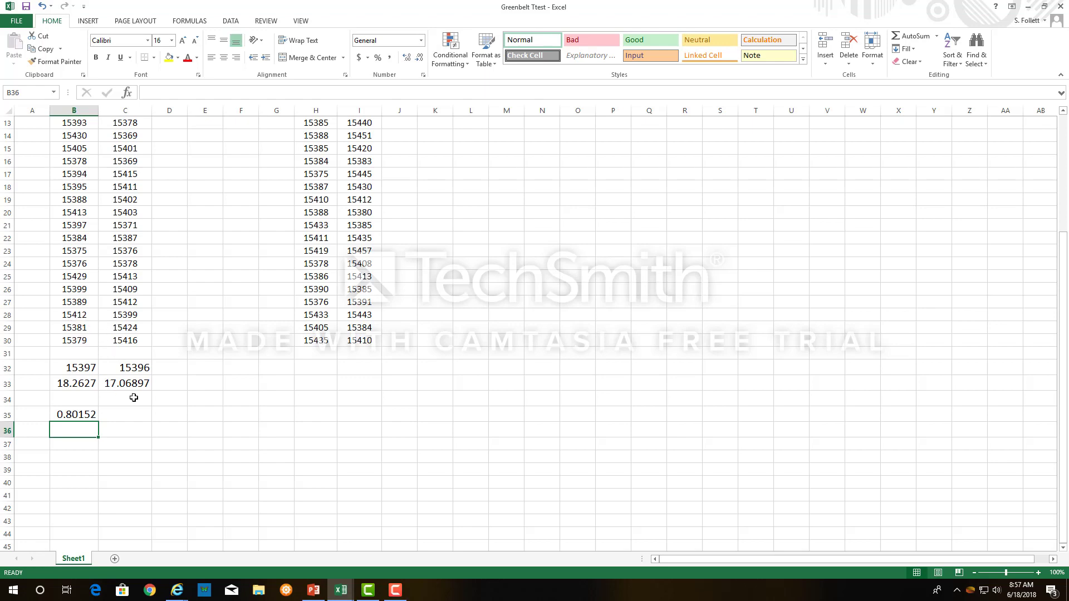
scroll(65, 469, "up", 4)
scroll(71, 466, "down", 4)
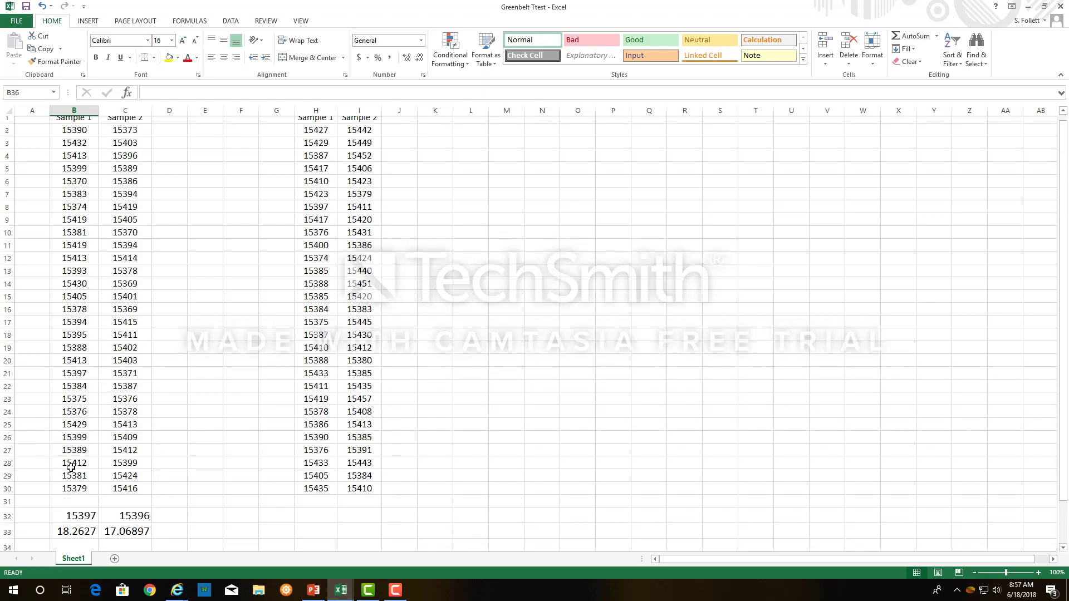
scroll(79, 505, "up", 4)
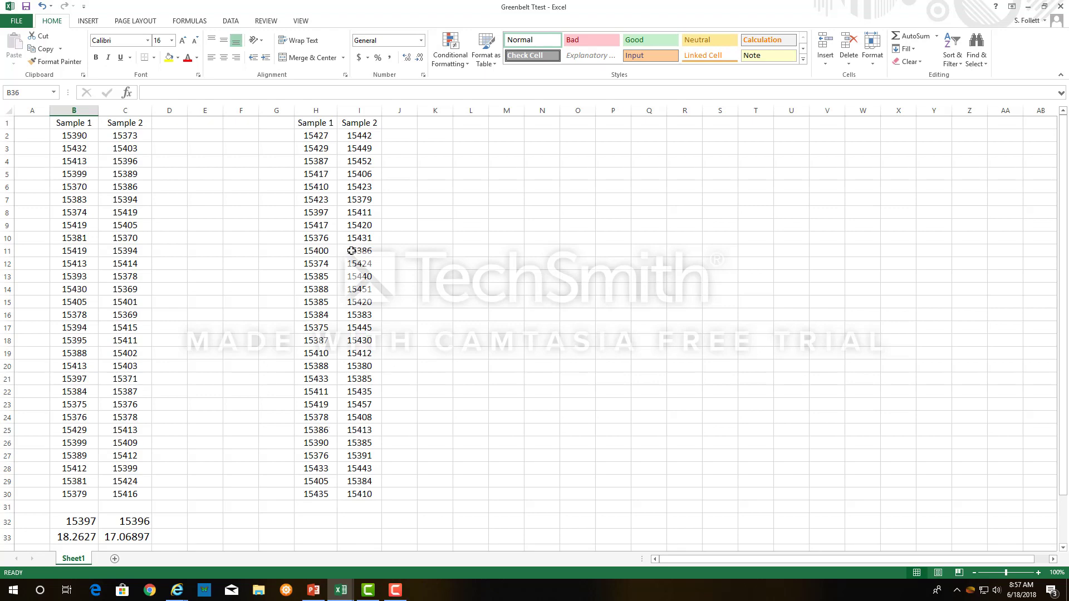
Calculate the average of H2:H30 in H32 with AVERAGE and fill the formula across to I32.
scroll(389, 475, "down", 1)
scroll(390, 475, "down", 1)
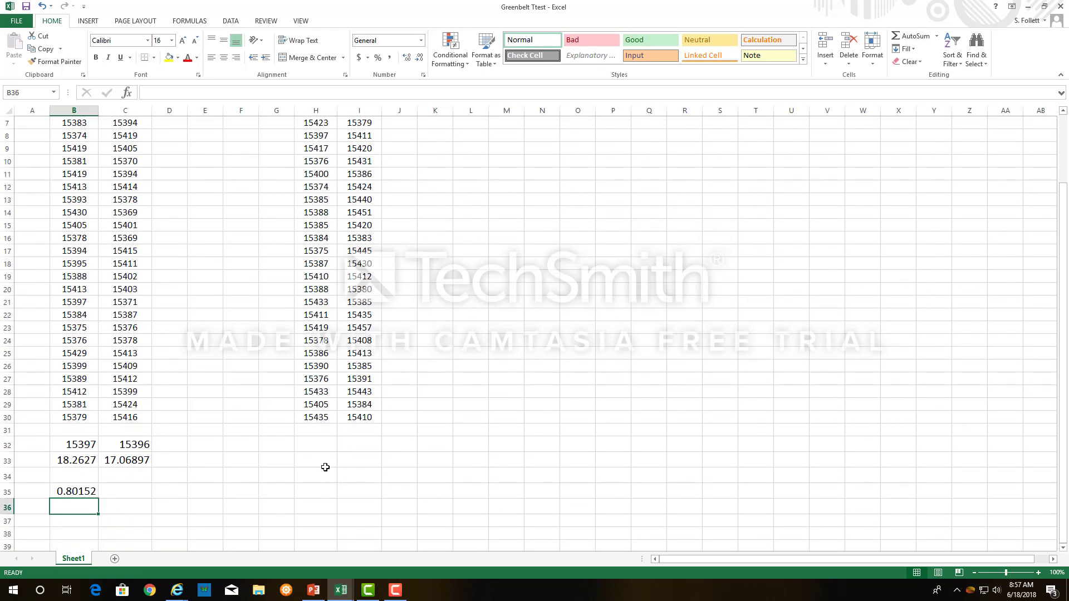
left_click(317, 445)
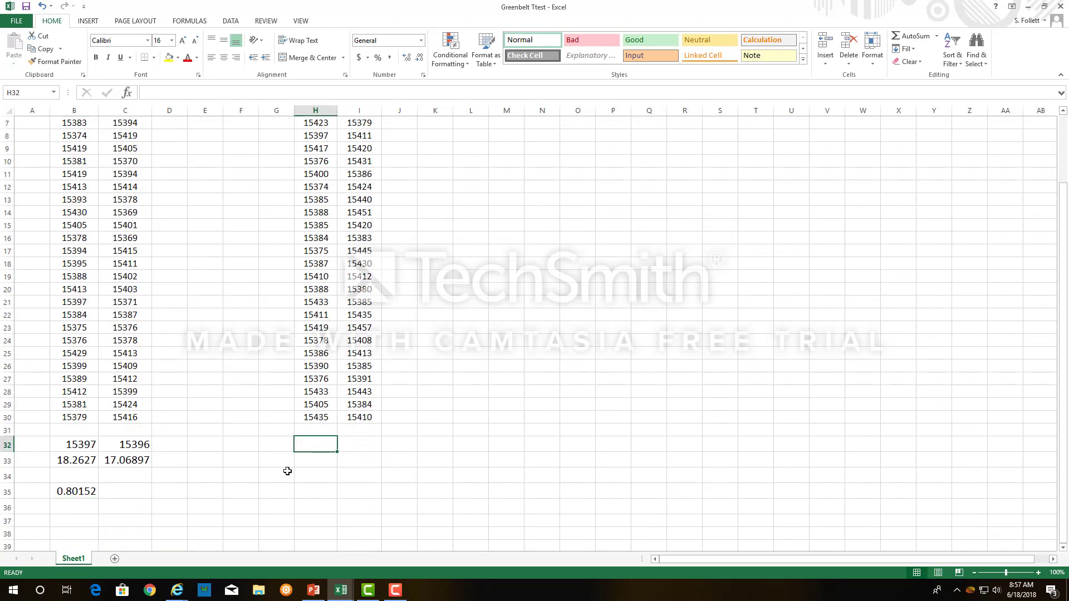
type("=ave")
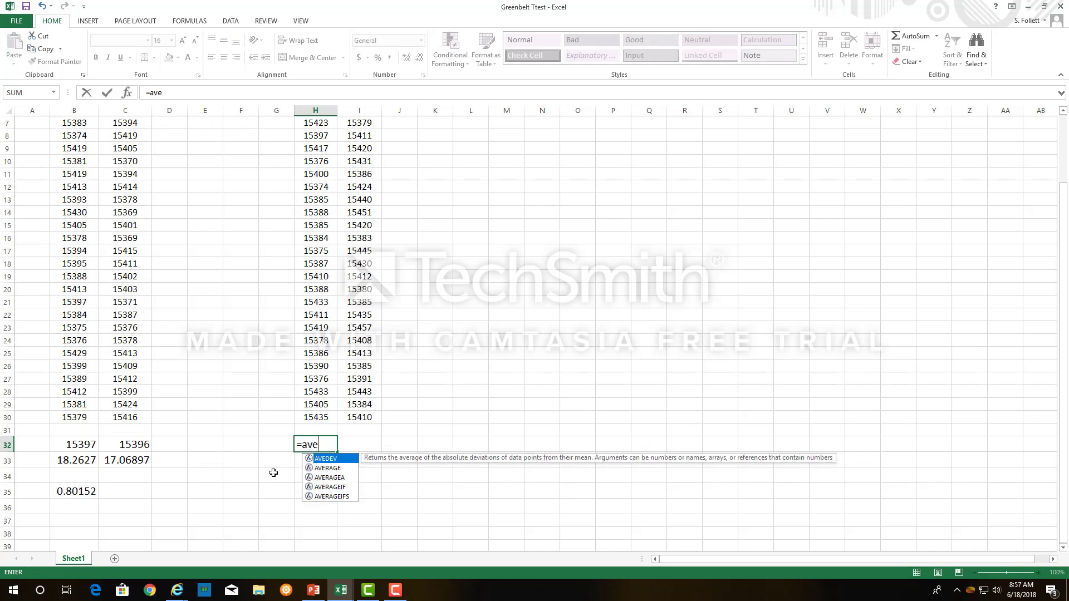
type("r")
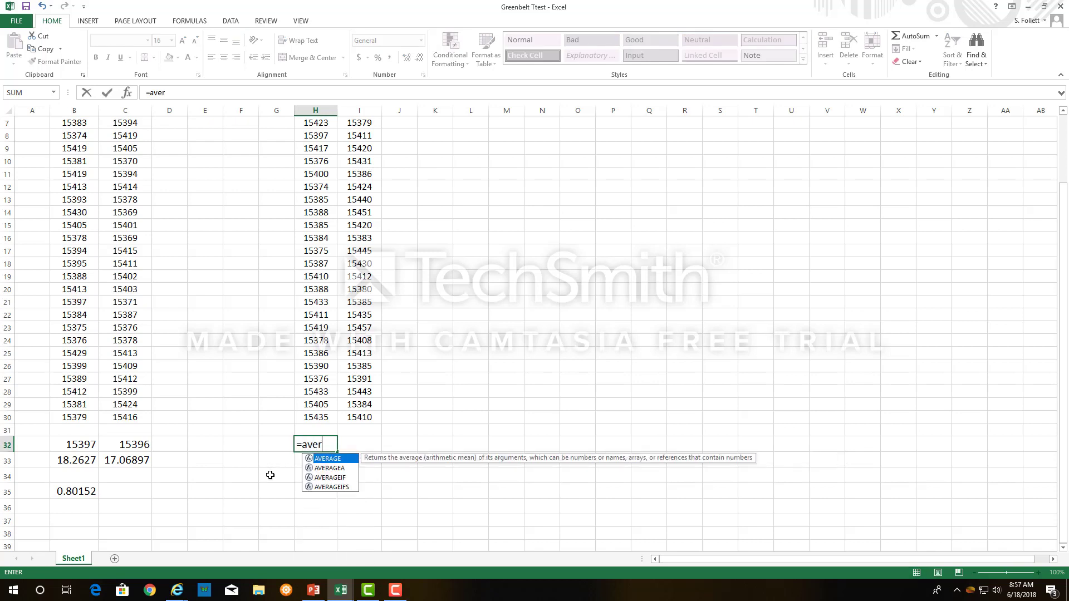
double_click(329, 459)
left_click_drag(318, 418, 310, 140)
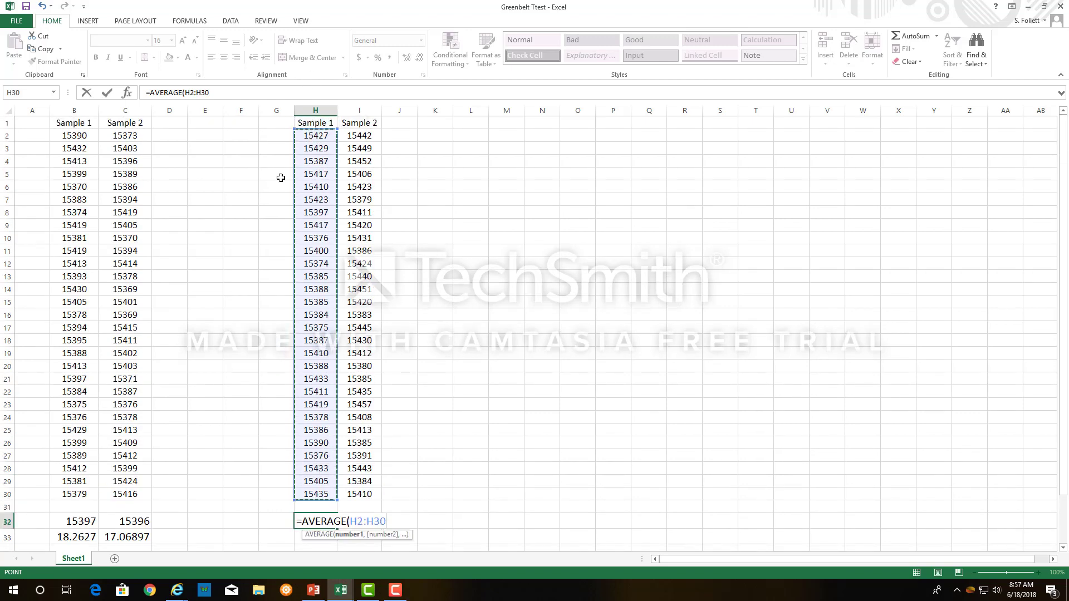
type(")")
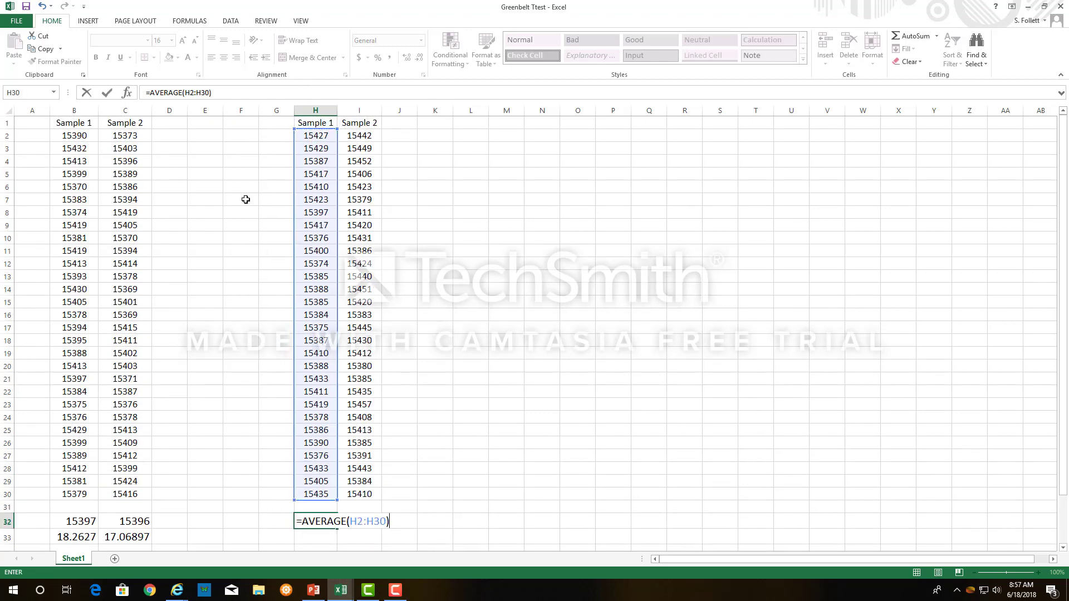
key("Return")
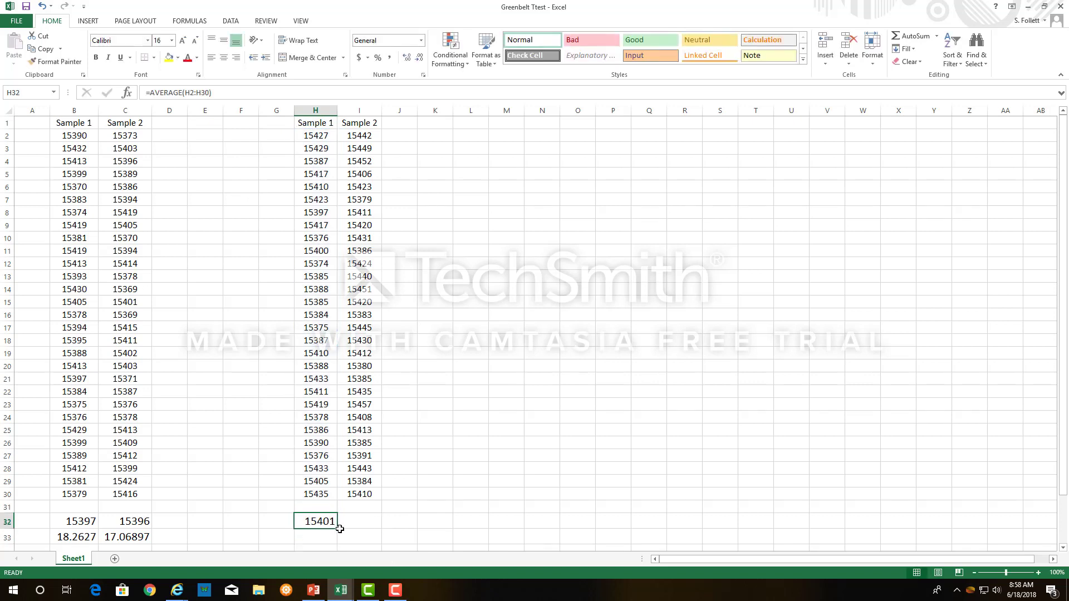
left_click_drag(337, 528, 369, 528)
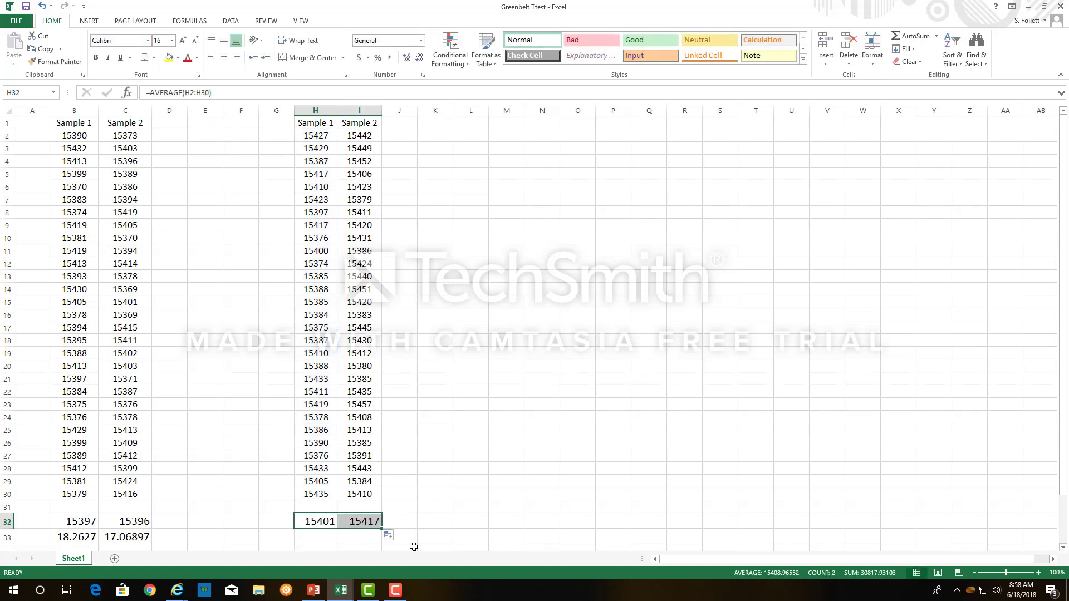
Calculate the sample standard deviation of H2:H30 in H33 with STDEV.S and fill the formula across to I33.
scroll(449, 516, "down", 1)
left_click(320, 497)
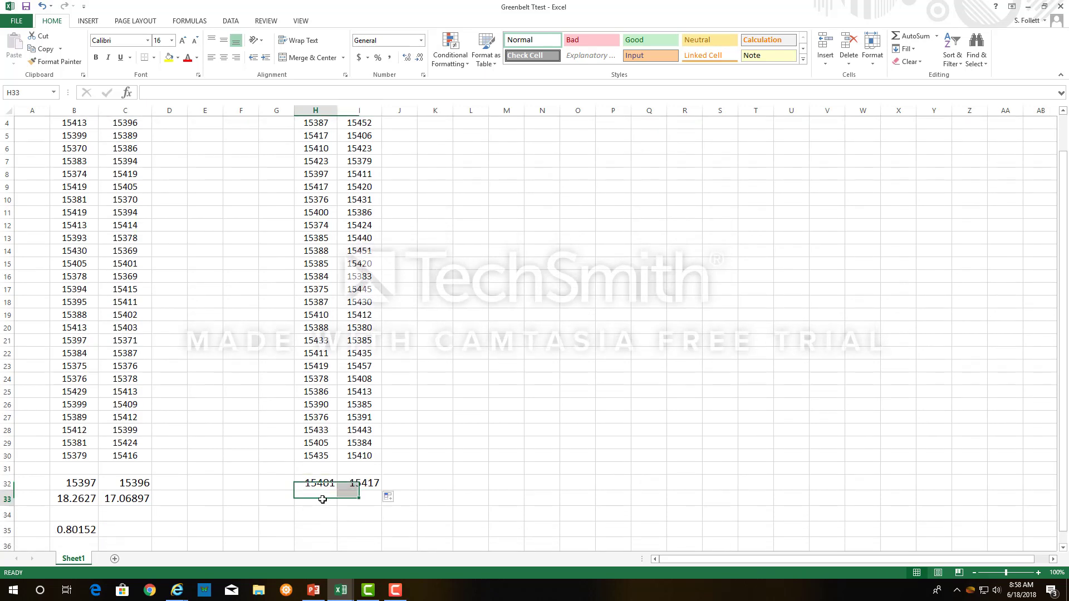
type("=")
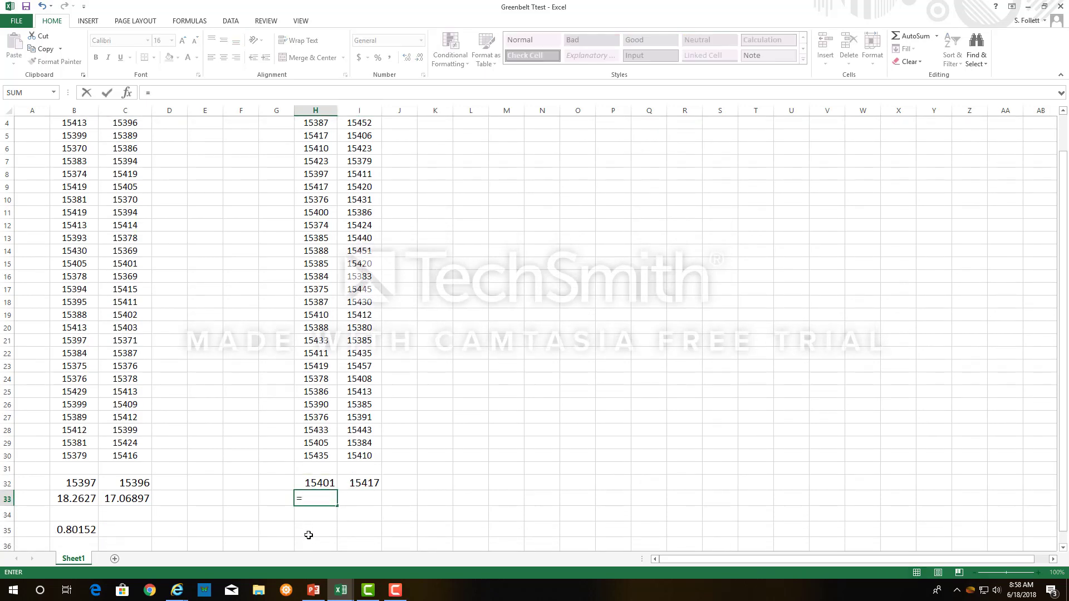
type("std")
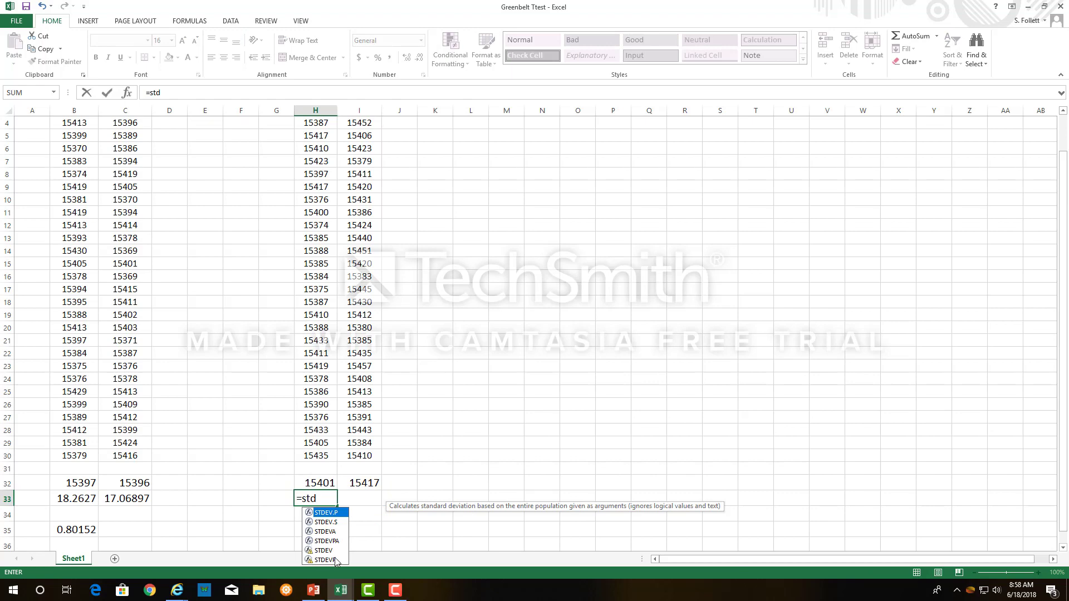
double_click(326, 522)
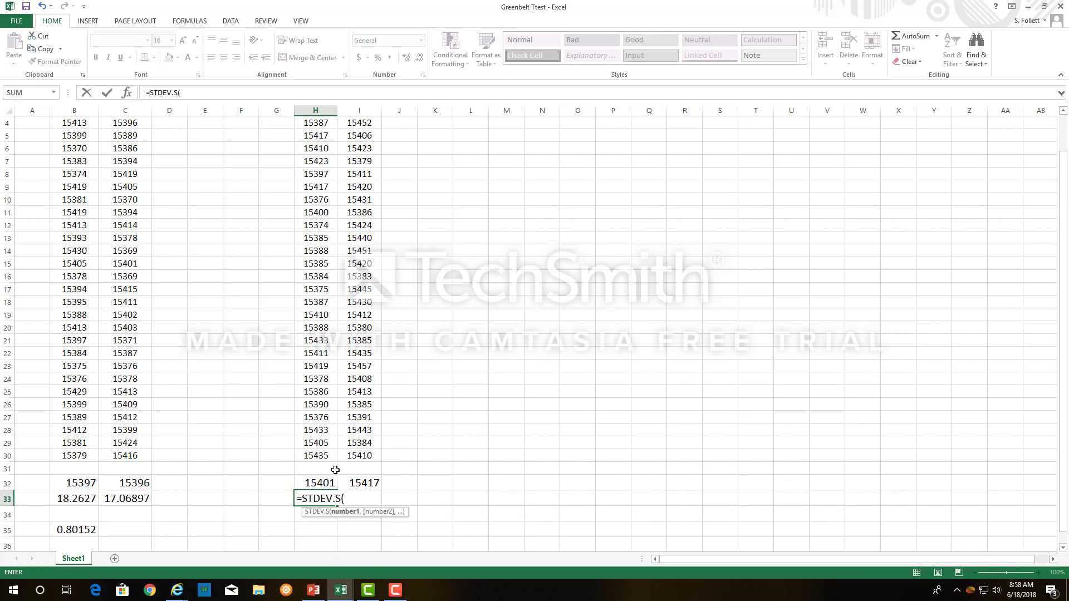
left_click_drag(321, 455, 315, 136)
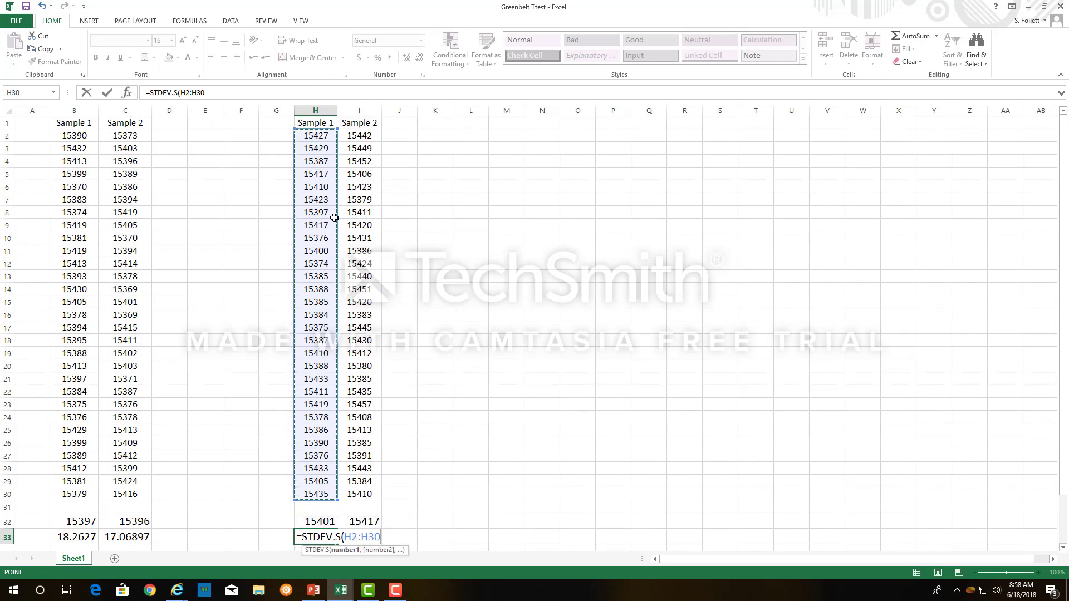
type(")")
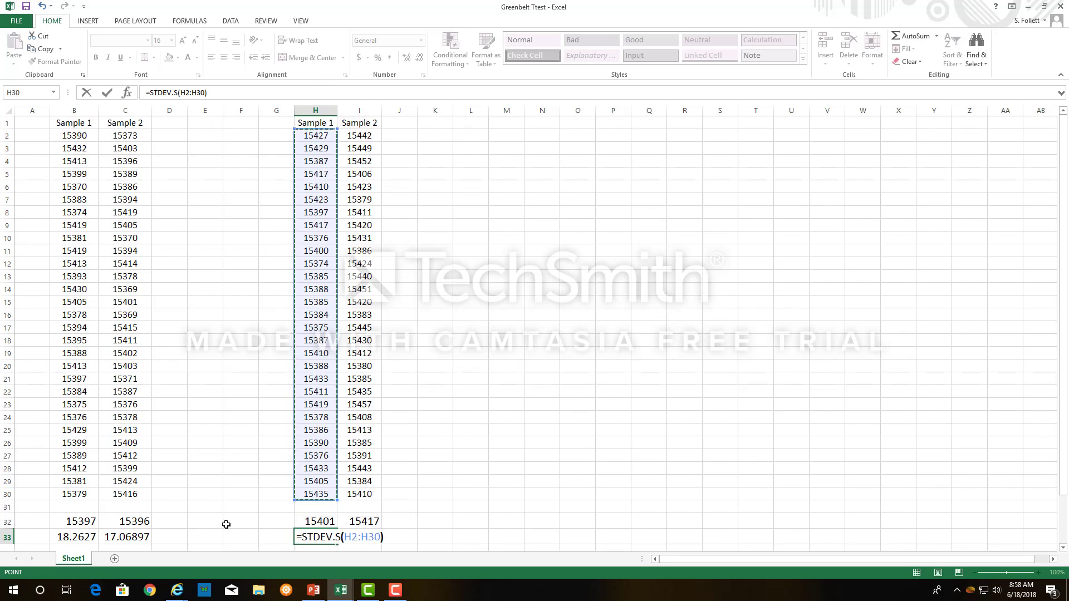
key("Return")
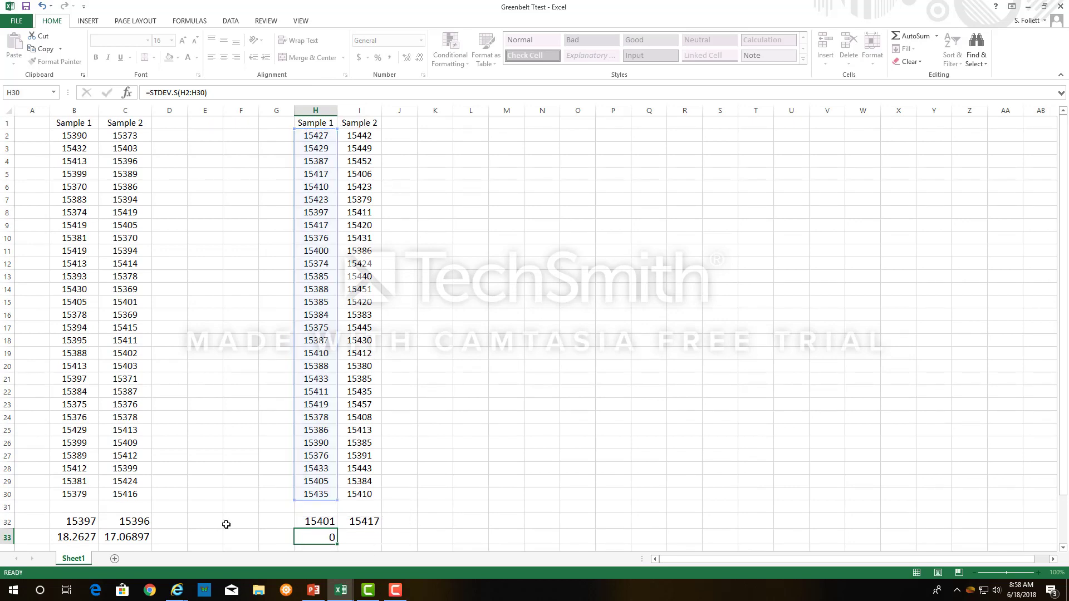
left_click(310, 524)
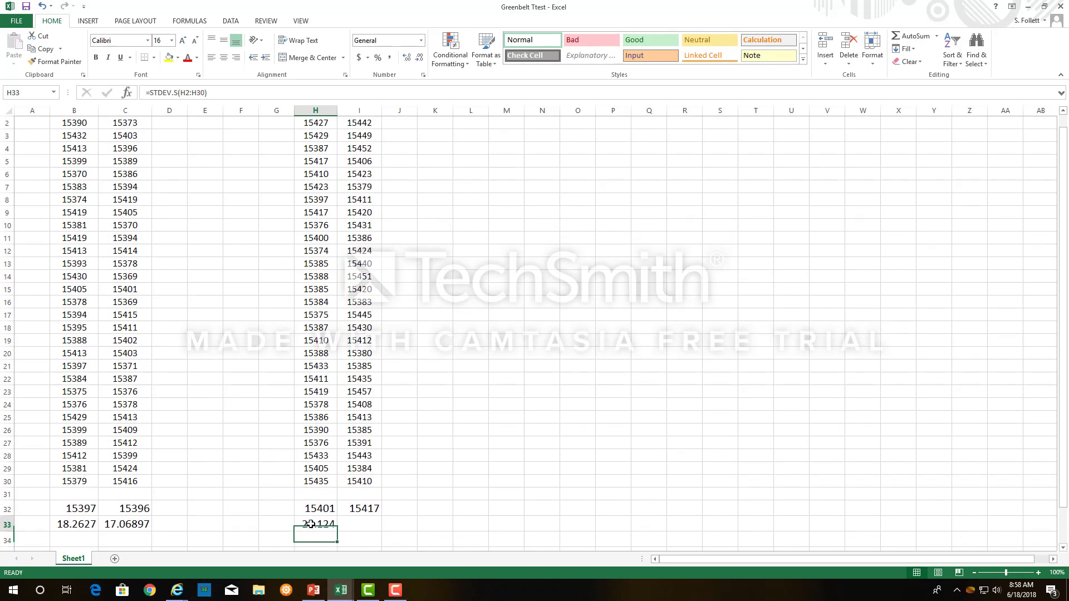
left_click_drag(338, 531, 365, 529)
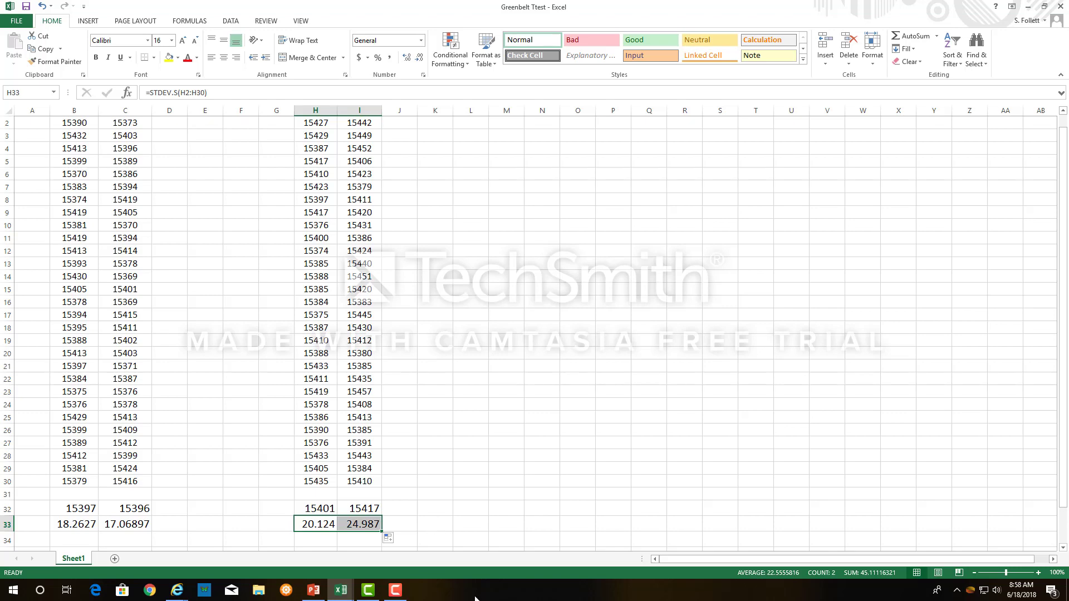
Start a TTEST formula in H35 with H2:H30 as the first array and I2:I30 as the second.
scroll(491, 510, "down", 2)
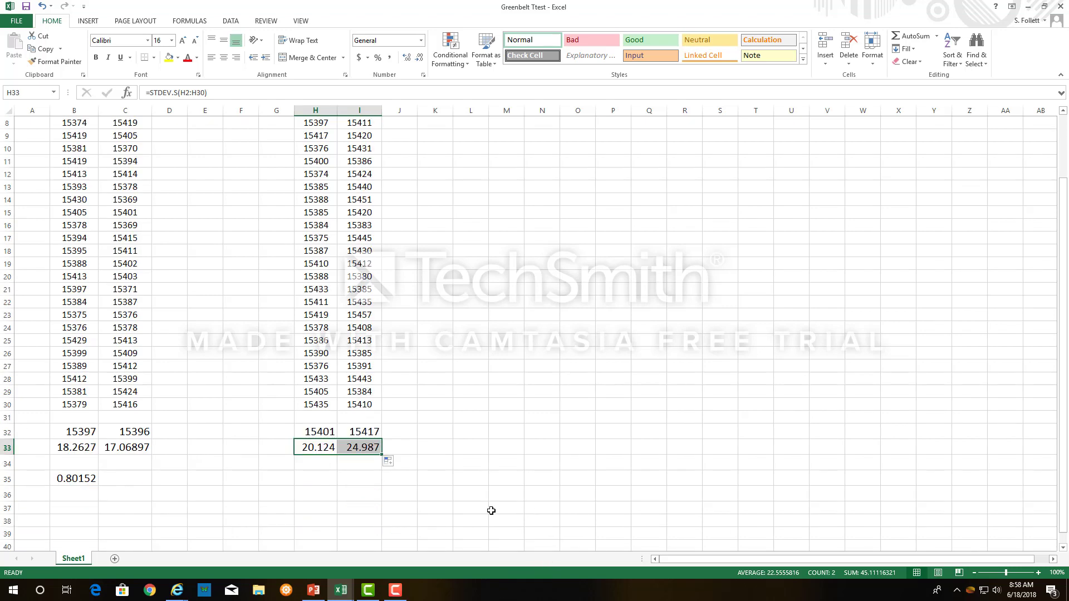
left_click(324, 480)
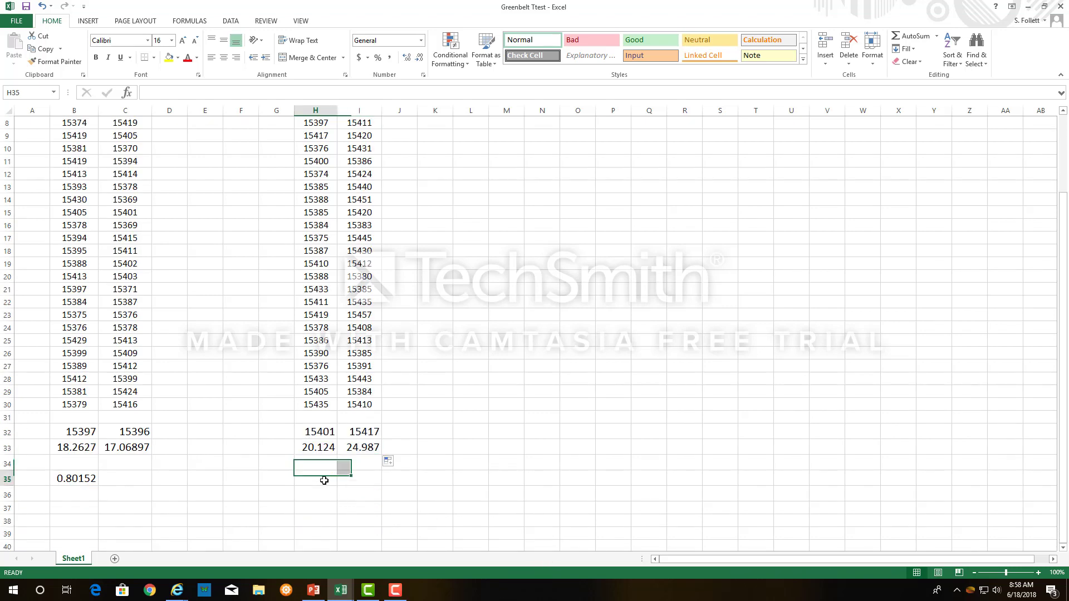
type("=")
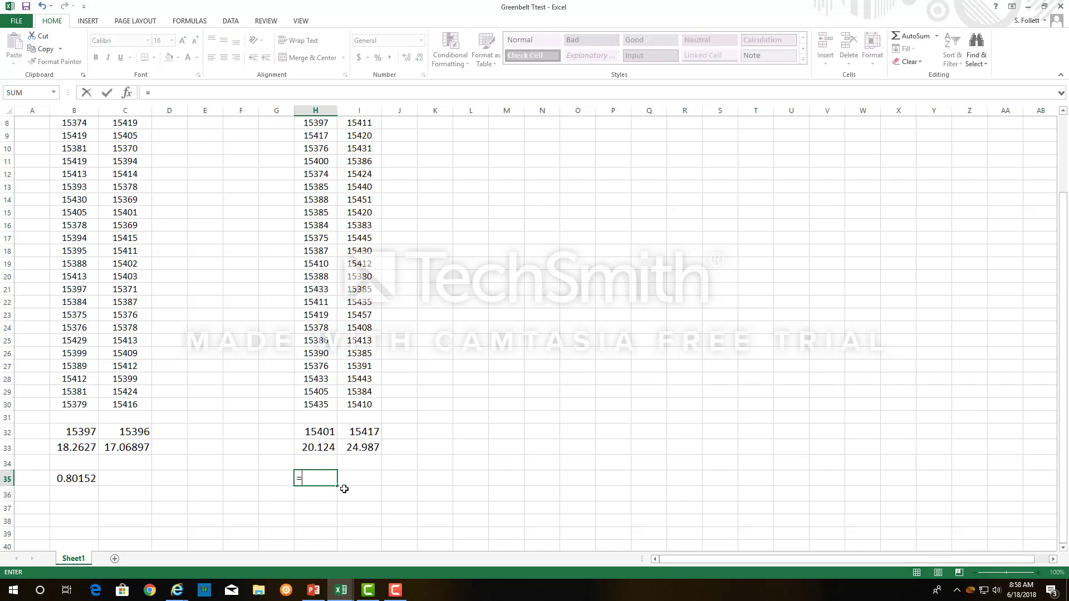
type("ttest")
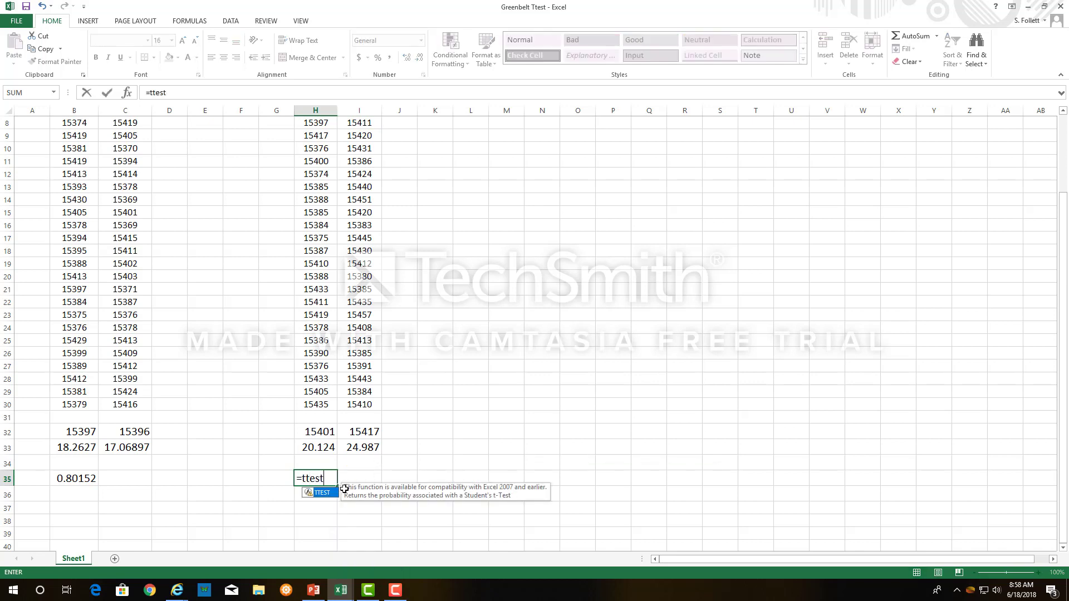
type("(")
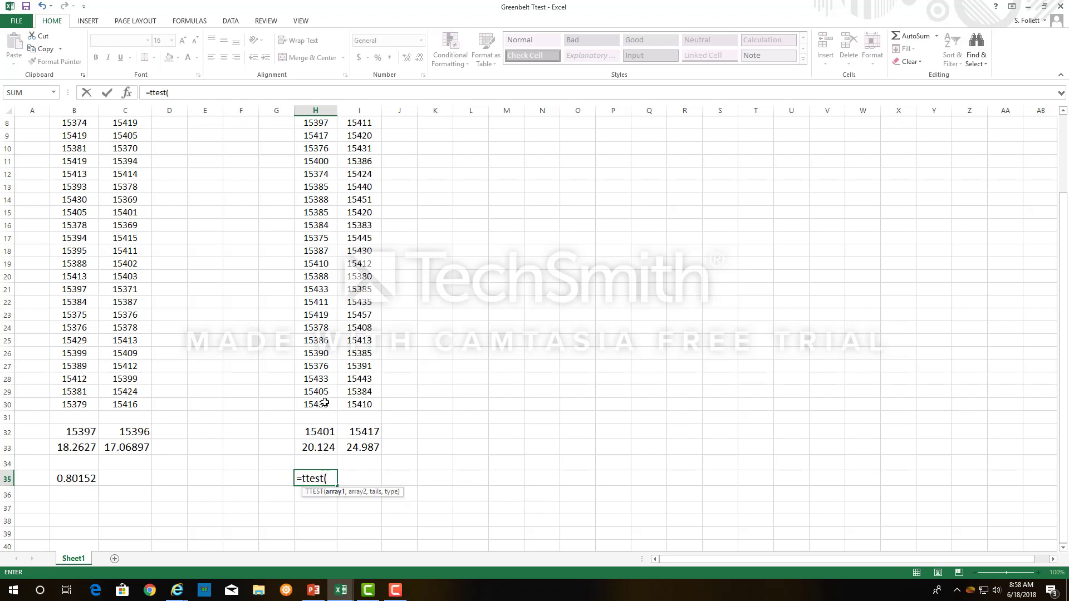
left_click_drag(323, 402, 315, 135)
type(",")
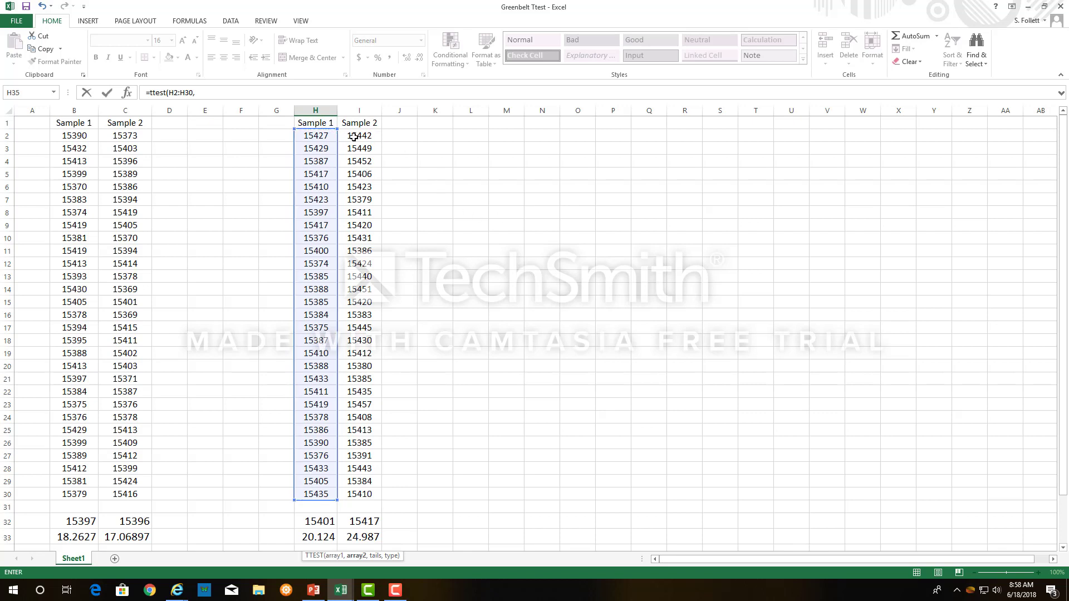
left_click_drag(357, 136, 372, 490)
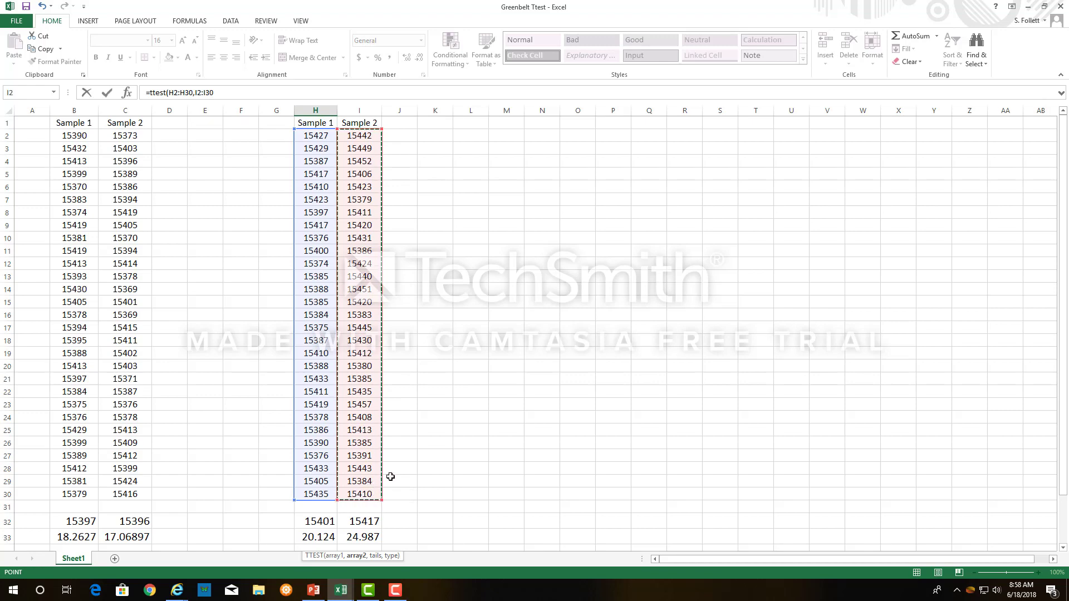
Finish the H35 TTEST formula with 2 tails and type 2, two-sample equal variance, and enter it.
type(",")
scroll(592, 501, "down", 4)
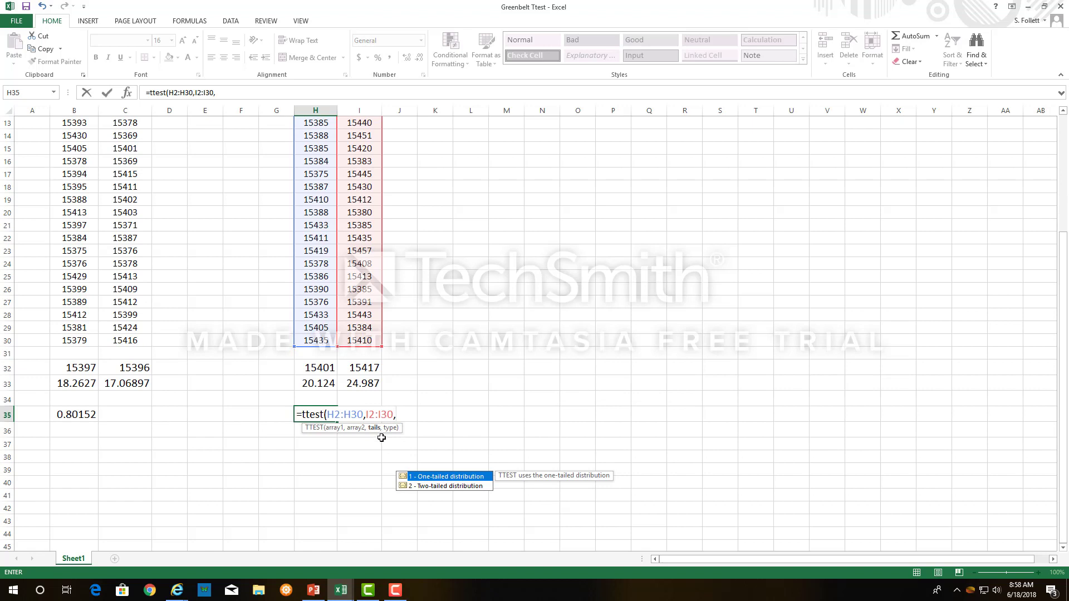
type("2")
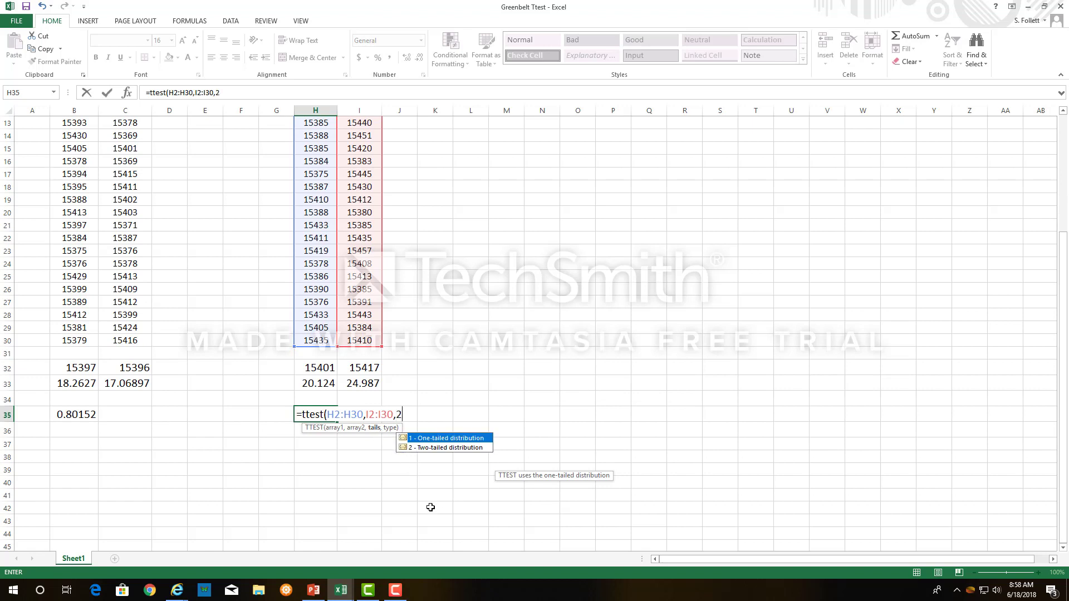
type(",2")
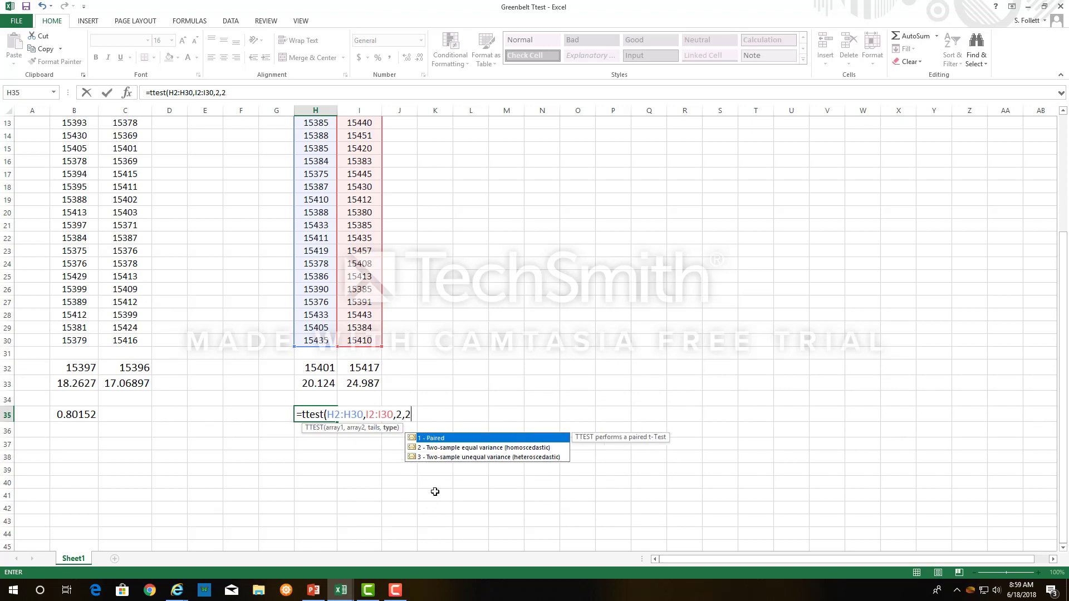
type(")")
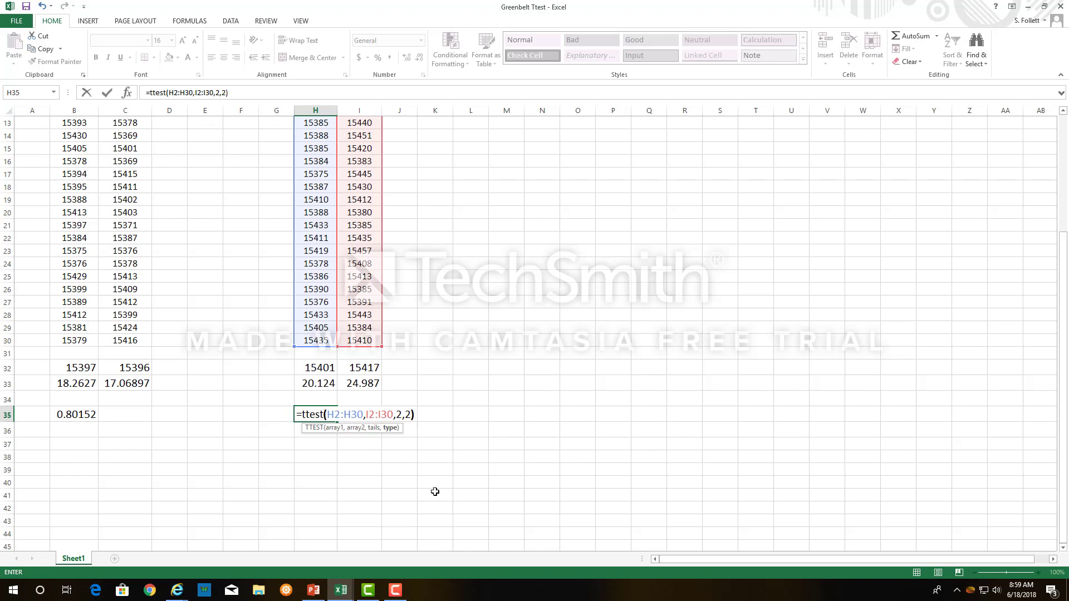
key("Return")
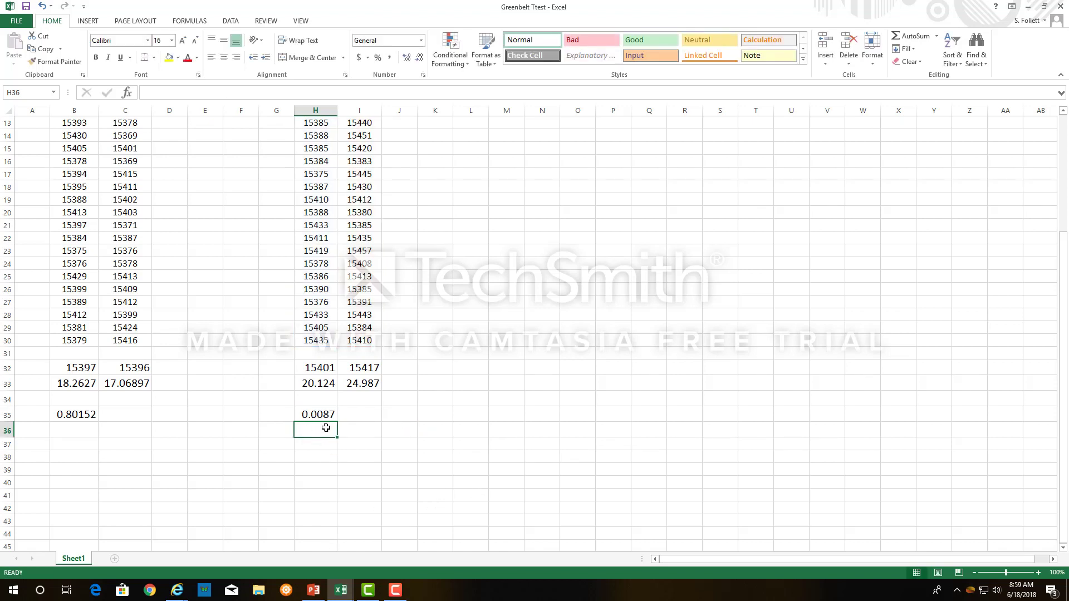